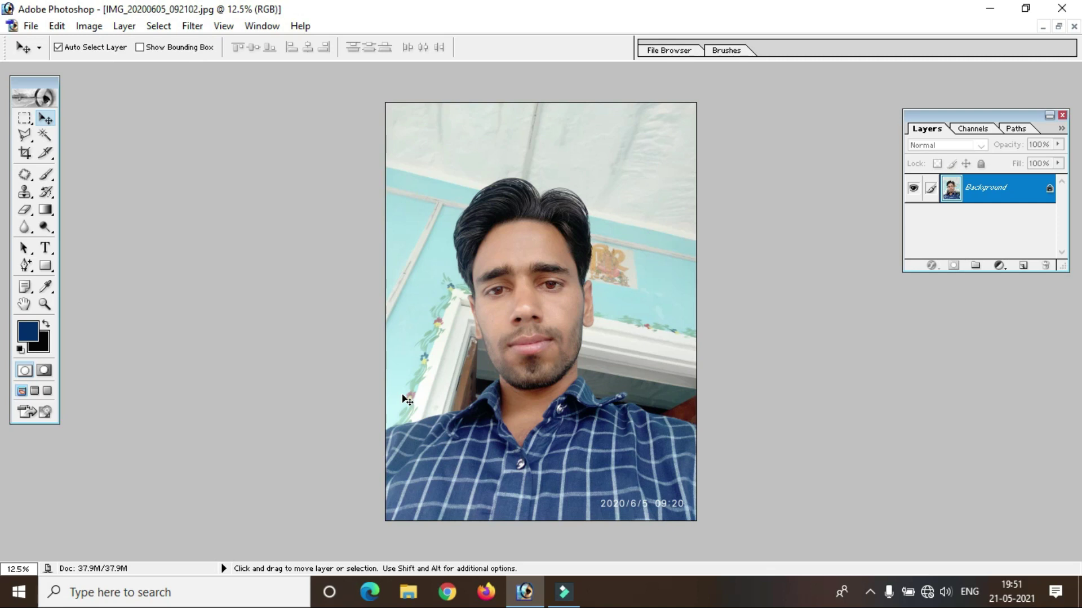
Zoom the portrait to 33.3%, scroll down to the shoulders, and show the lasso tool variants
key(ctrl+plus)
key(ctrl+plus)
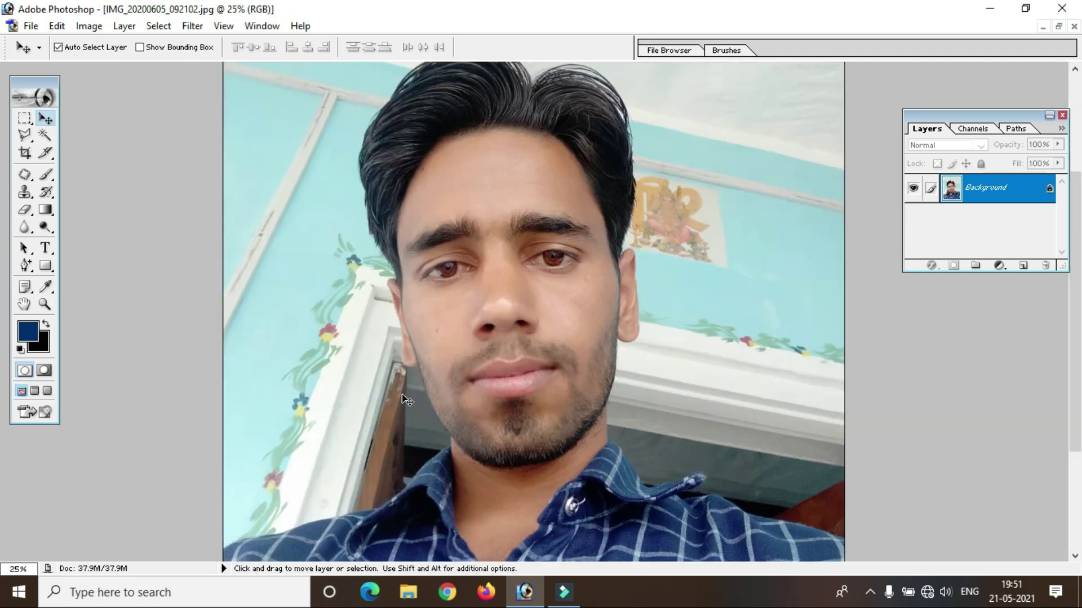
key(ctrl+plus)
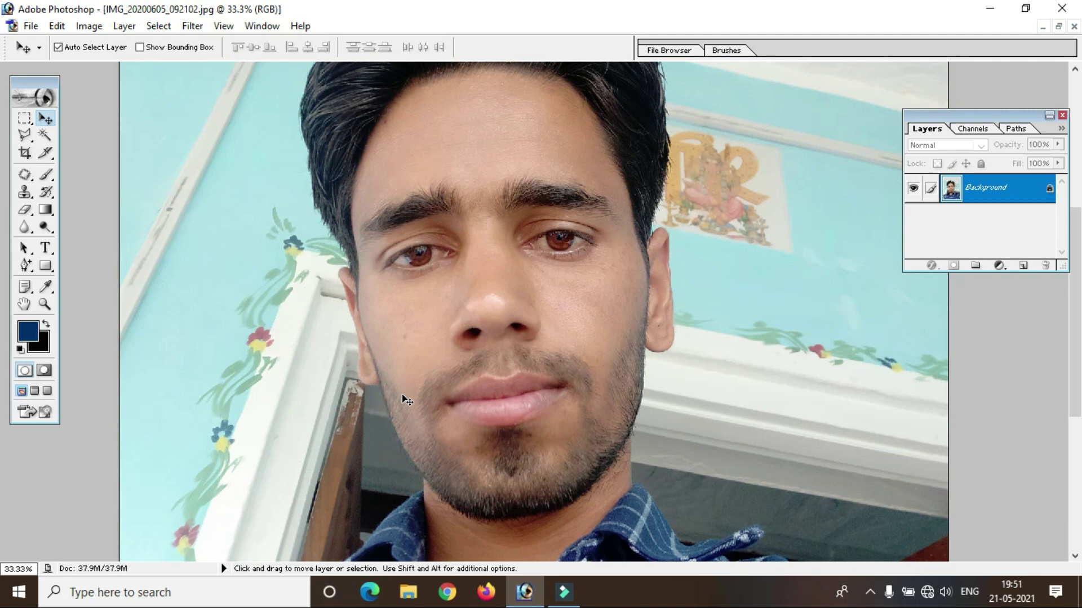
scroll(407, 400, down, 3)
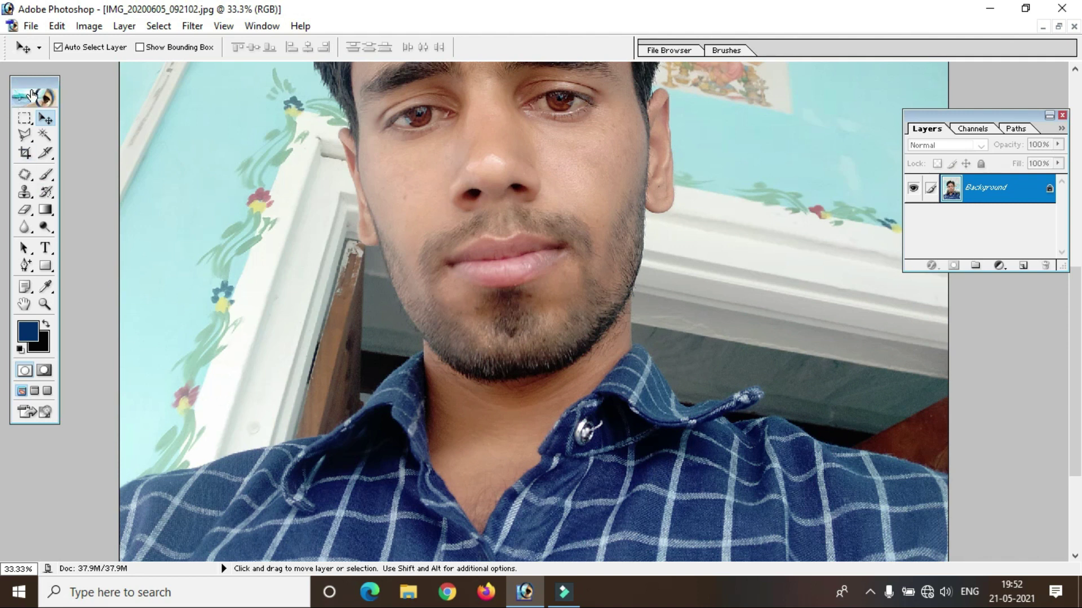
click(27, 138)
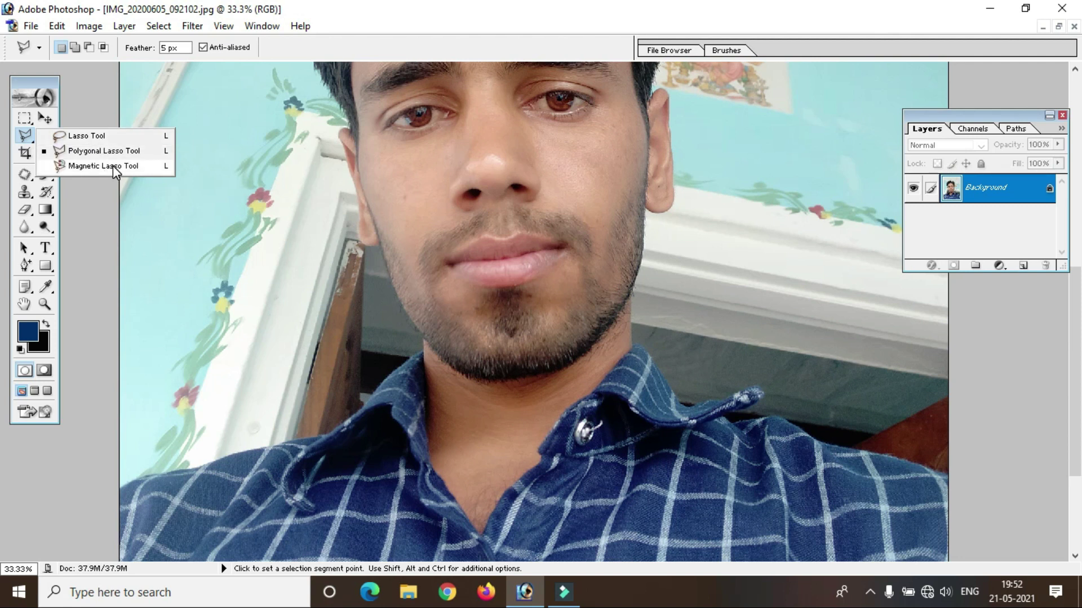
Draw a trial freehand lasso selection on the man's left side, then discard it
click(93, 136)
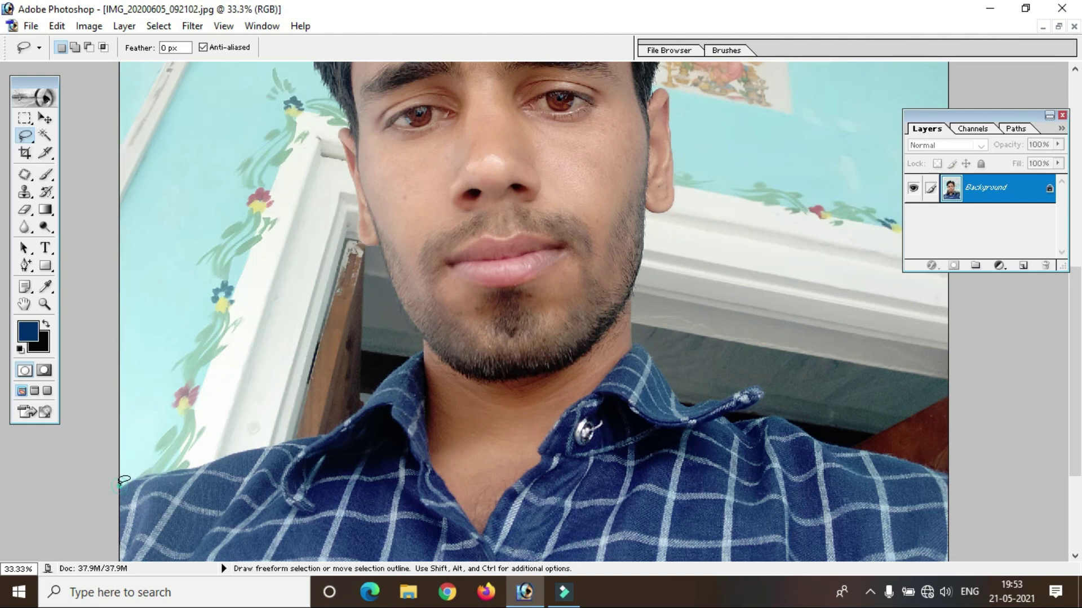
mouse_move(119, 484)
mouse_down()
mouse_move(325, 427)
mouse_move(165, 282)
mouse_move(121, 385)
mouse_up()
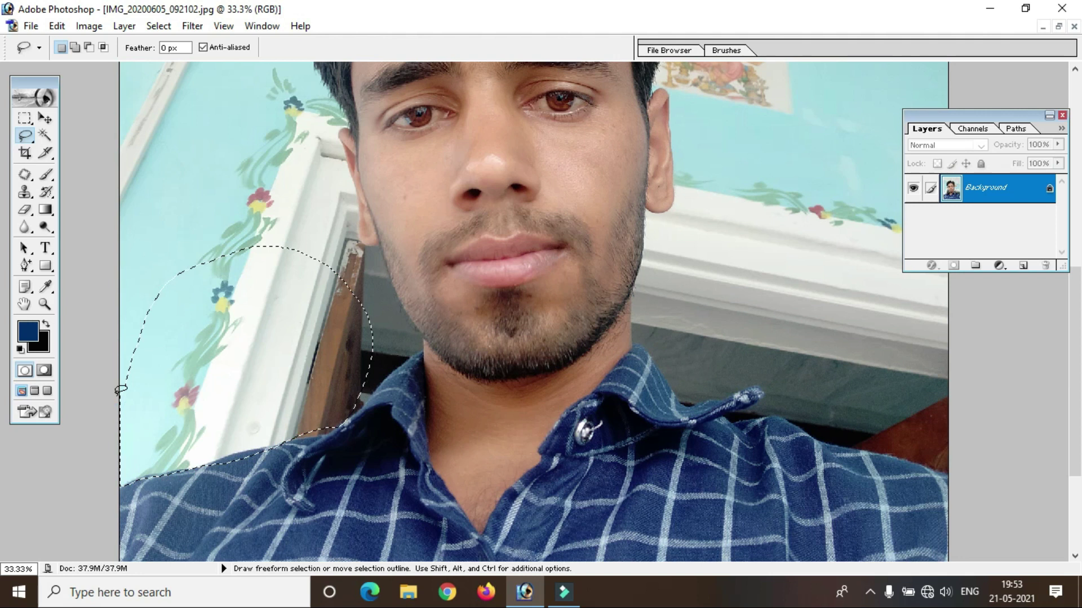
click(220, 333)
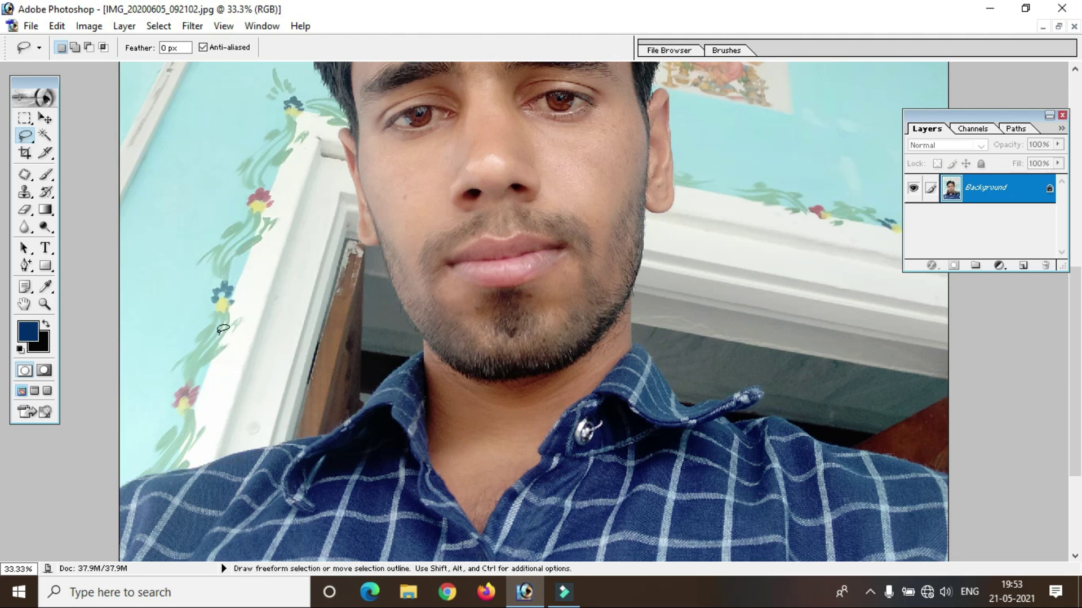
Switch to the Magnetic Lasso and start the path at the lower-left shoulder
right_click(23, 136)
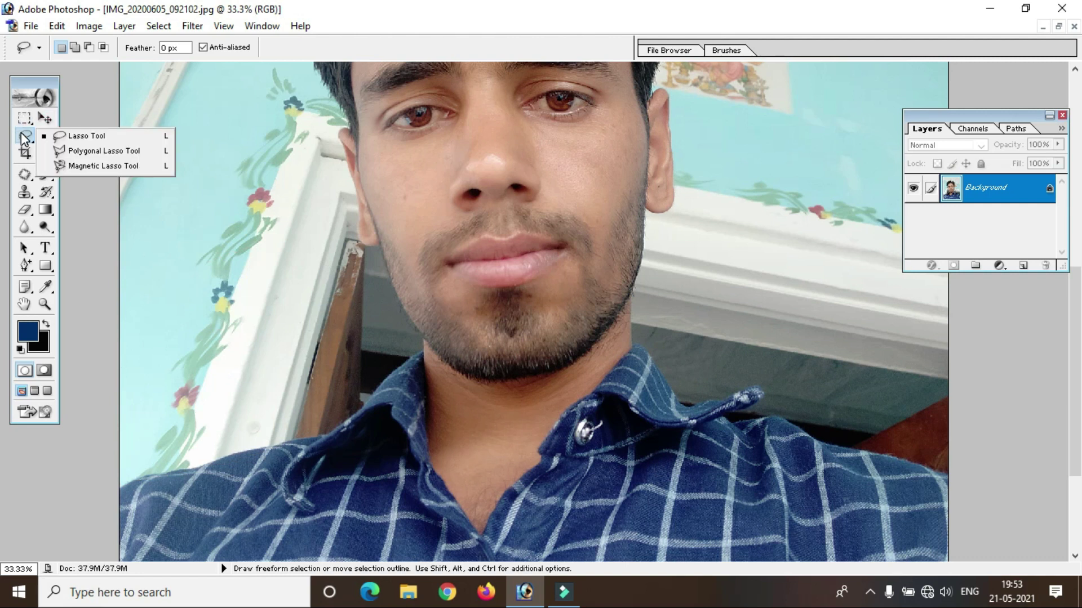
click(94, 166)
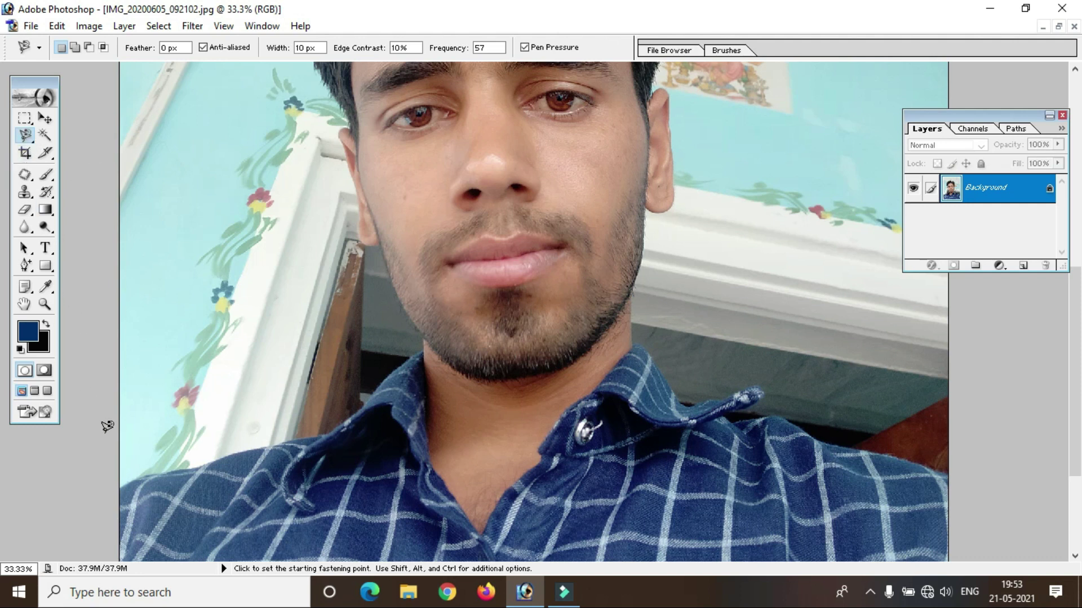
click(120, 485)
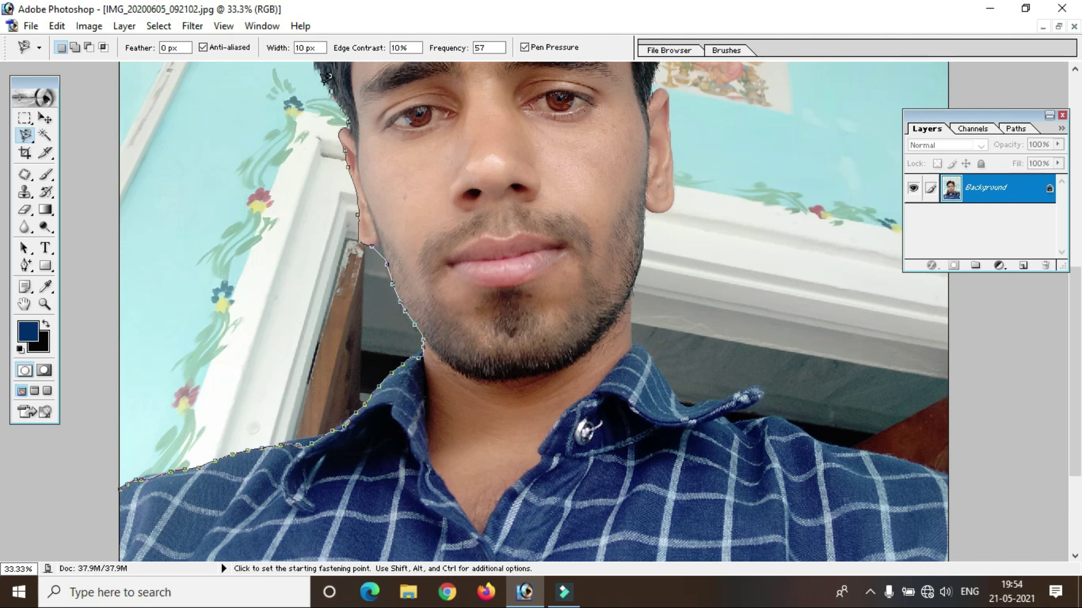
Close and discard the trial magnetic selection, then switch to the Polygonal Lasso
double_click(319, 129)
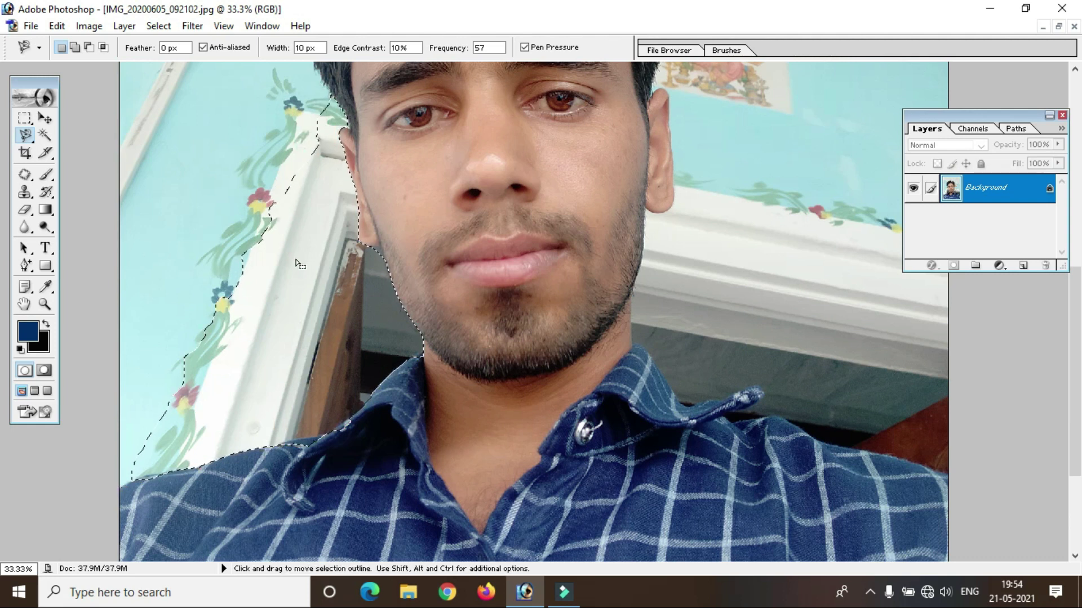
key(ctrl+d)
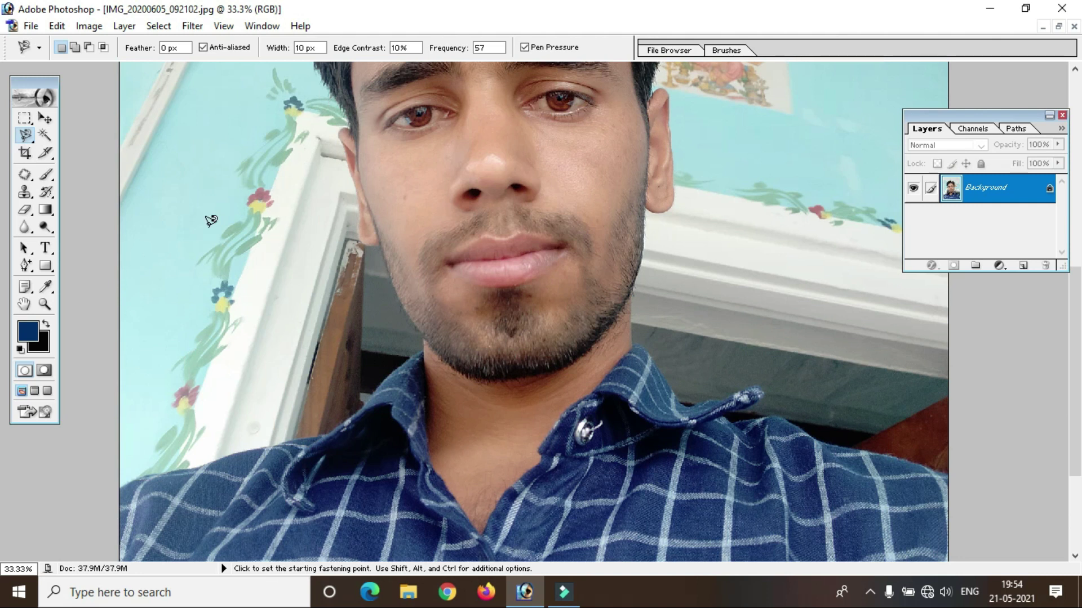
right_click(26, 138)
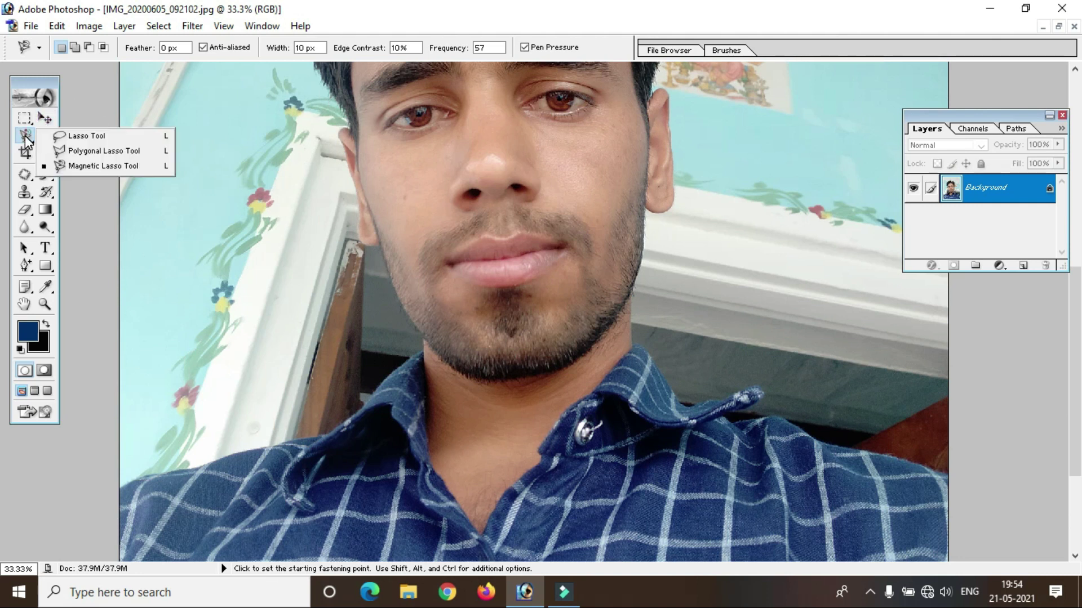
click(94, 152)
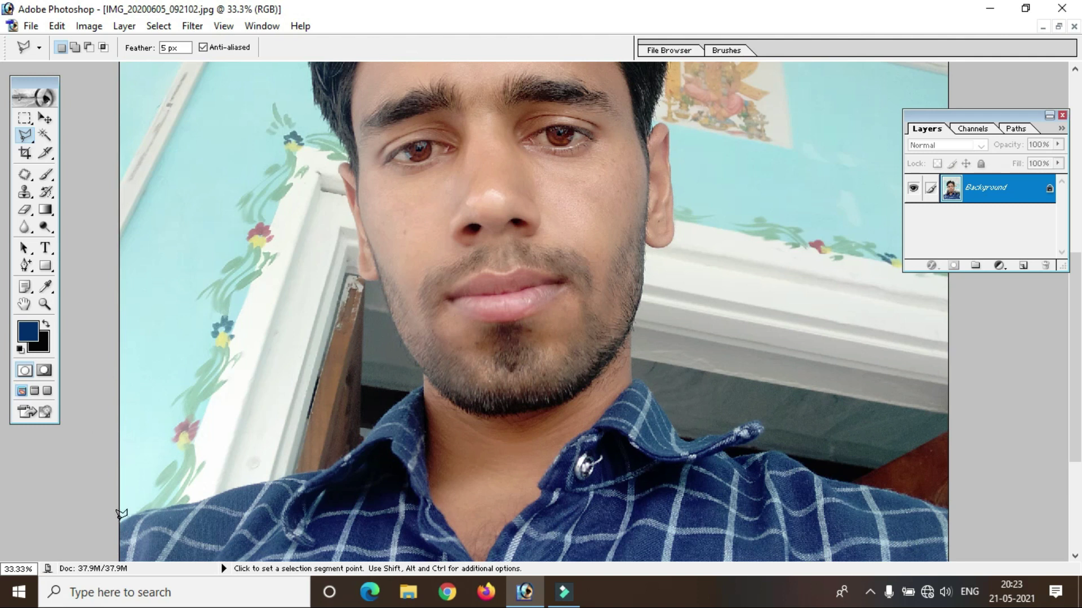
Place polygonal points from the lower-left edge along the shoulder and collar to the neck top
click(120, 518)
click(201, 501)
click(314, 471)
click(346, 455)
click(377, 419)
click(401, 401)
click(414, 389)
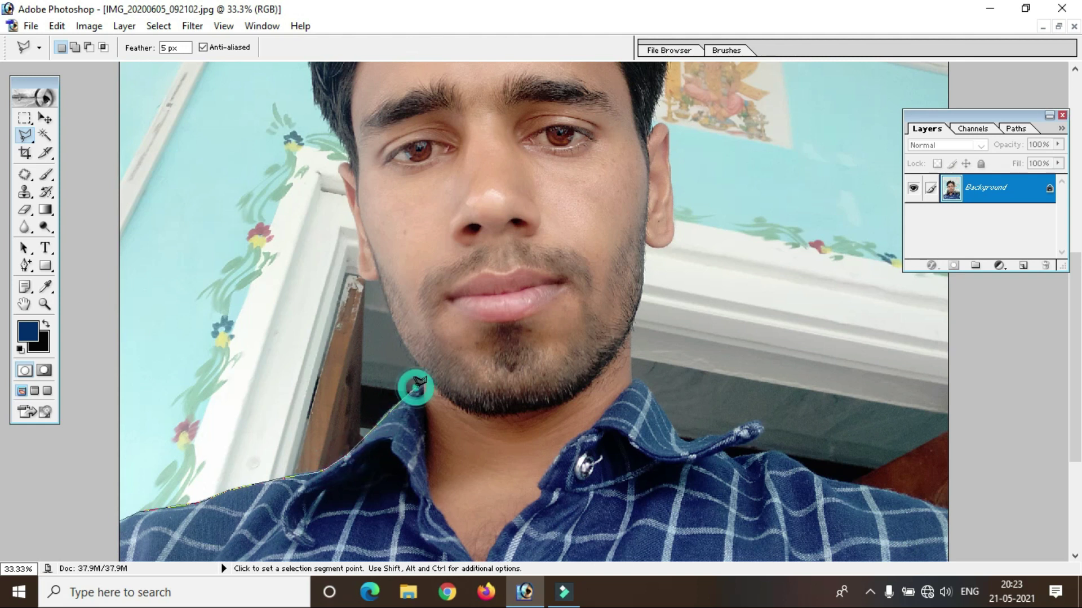
click(422, 372)
Continue the polygonal outline up the jawline, around the ear, to the hairline
click(380, 281)
click(356, 235)
click(345, 199)
click(340, 179)
click(340, 165)
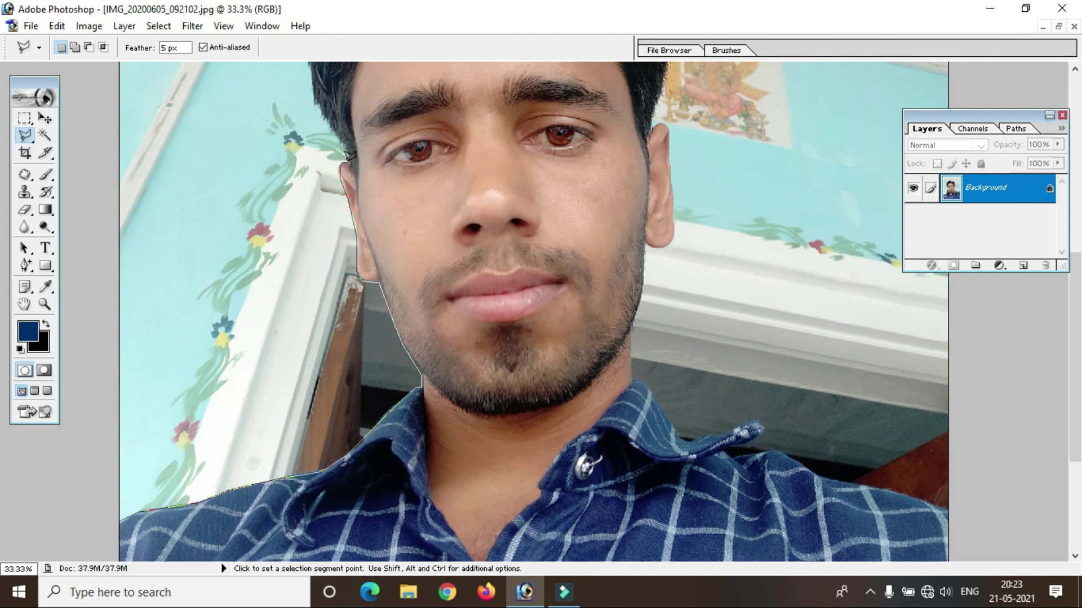
click(347, 159)
click(340, 137)
click(317, 83)
Trace polygonal points over the hair edge and across the top of the head
scroll(309, 68, up, 3)
click(310, 201)
click(299, 174)
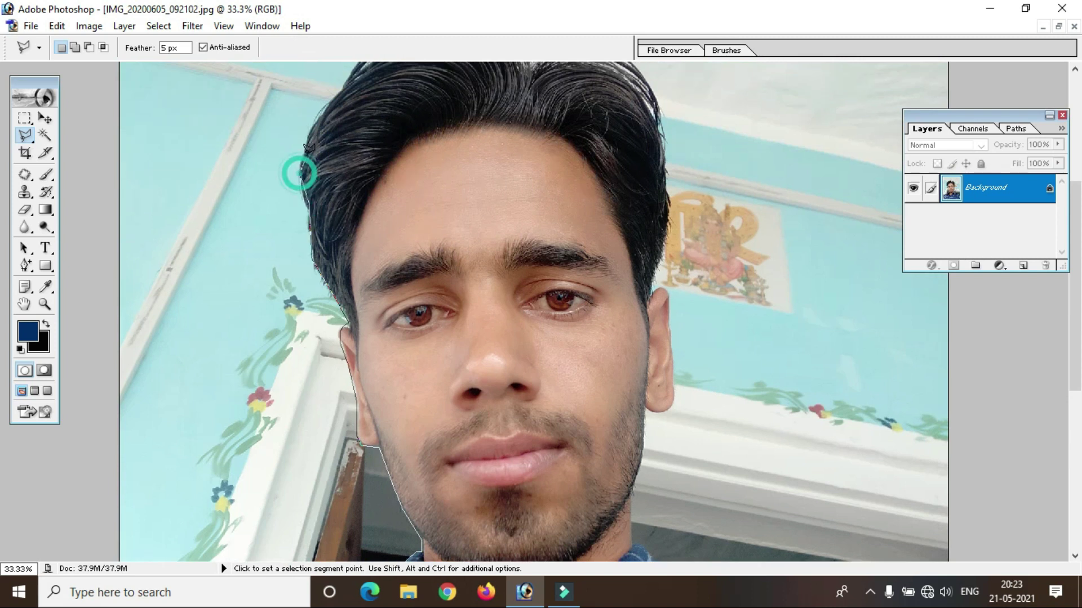
click(309, 121)
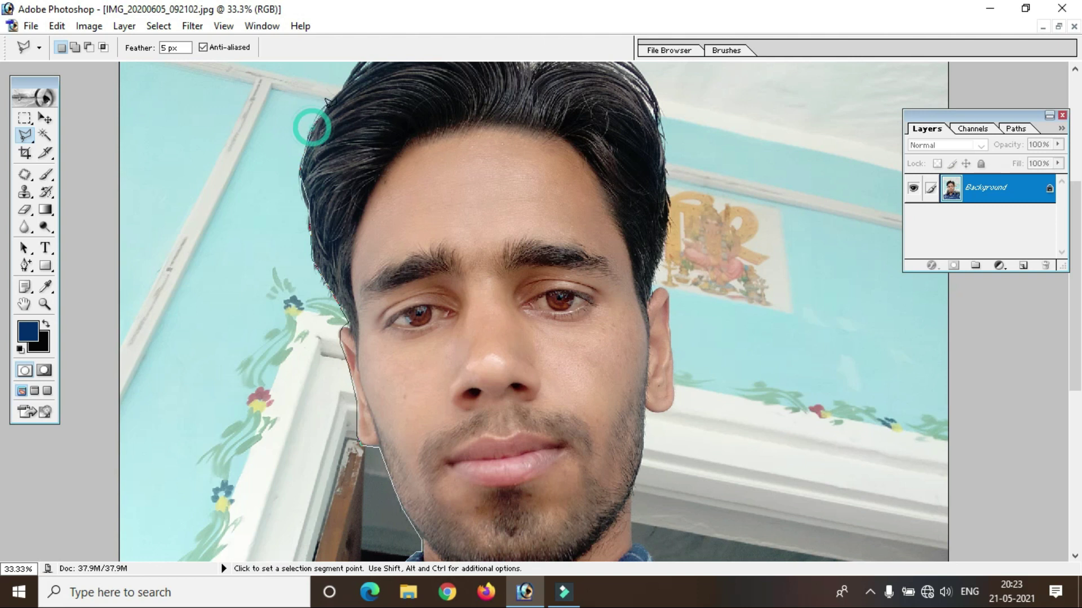
click(340, 92)
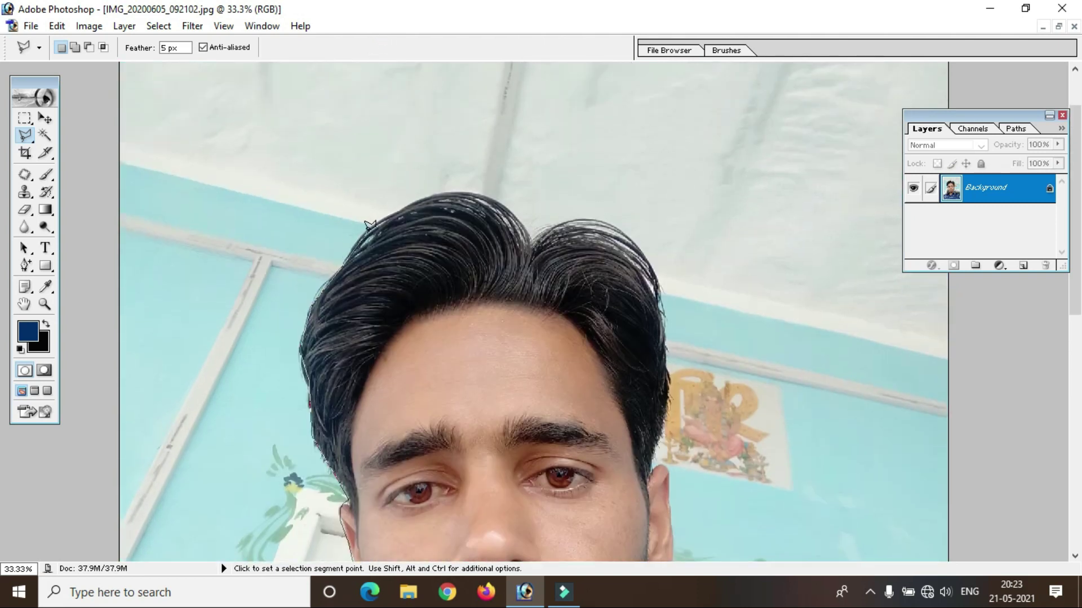
click(367, 226)
click(484, 195)
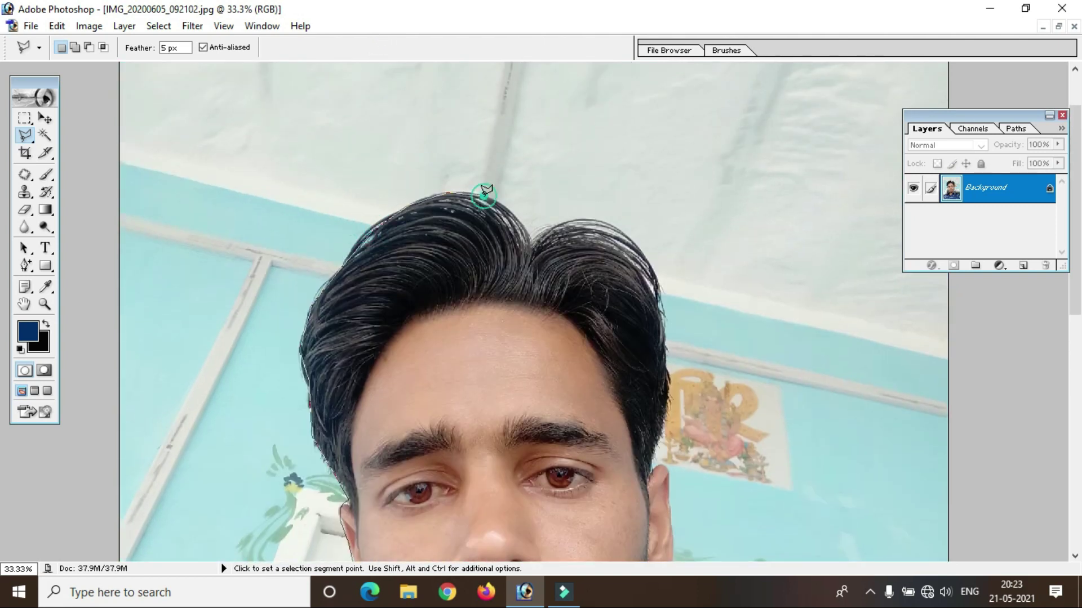
click(518, 214)
click(575, 221)
Trace down the right side of the hair, around the right ear and jaw
click(648, 251)
click(656, 358)
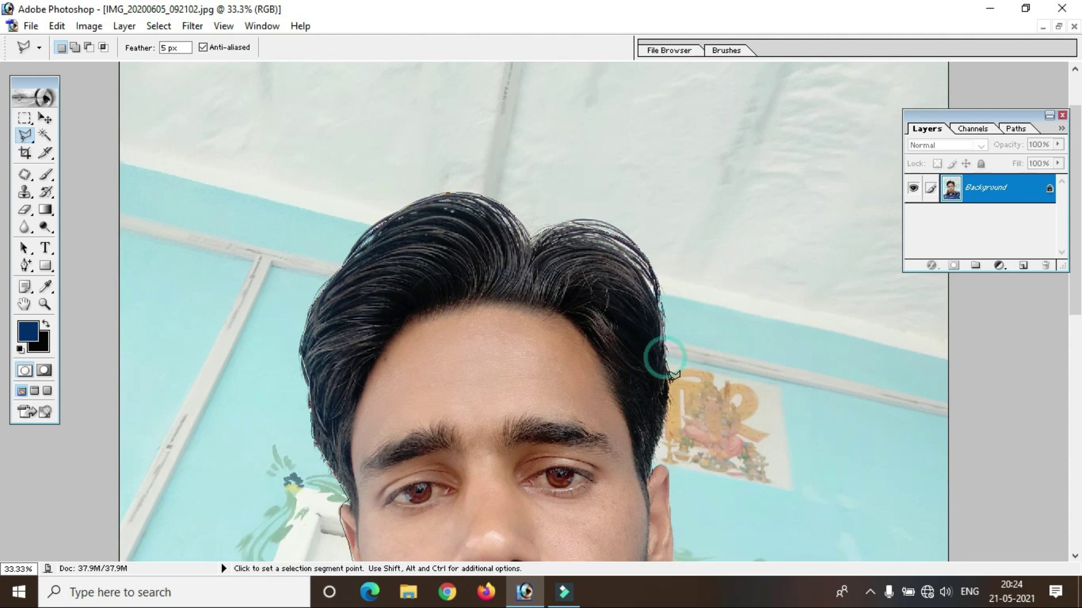
click(667, 471)
click(672, 532)
scroll(672, 532, down, 3)
click(658, 399)
click(631, 479)
click(632, 527)
Trace around the collar and right shoulder to the image edge, then close the selection
scroll(633, 527, down, 3)
click(676, 359)
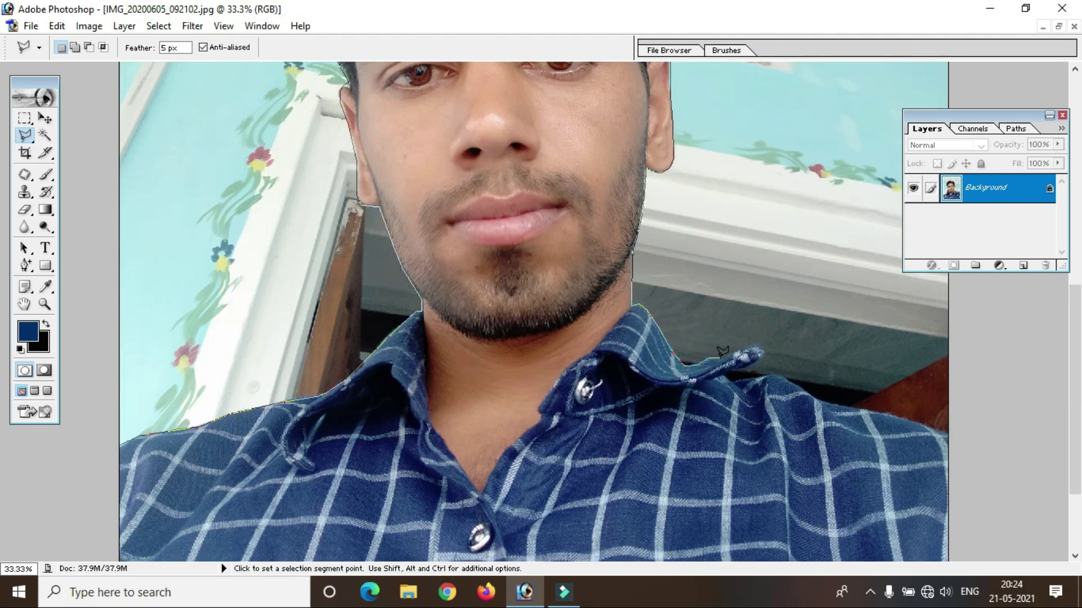
click(760, 350)
click(727, 375)
click(814, 395)
click(903, 418)
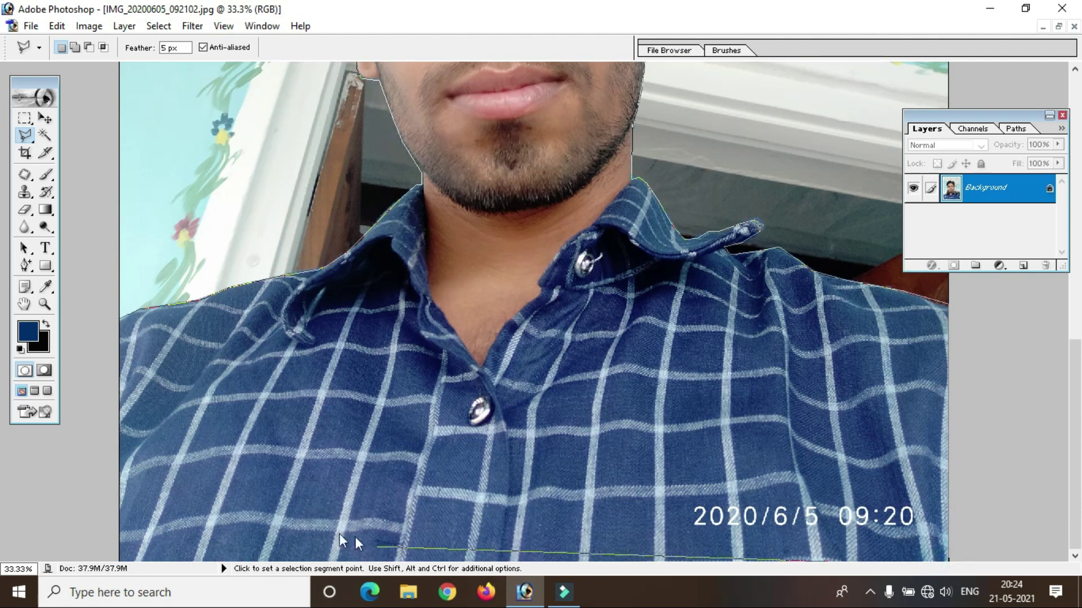
click(110, 574)
click(121, 313)
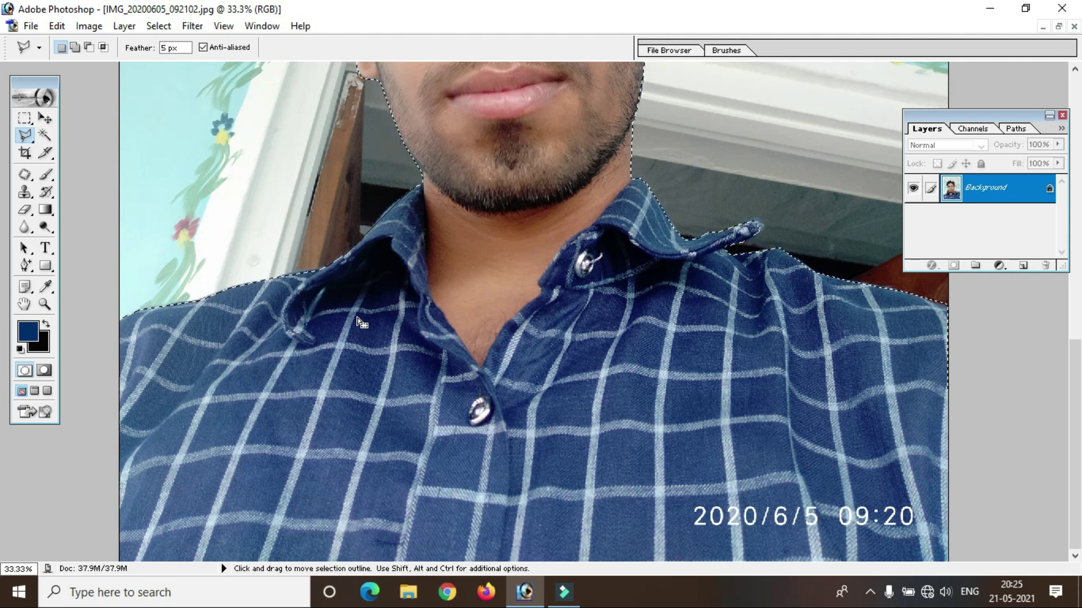
Zoom out, check the 5 px feather, and copy the selected man onto a new layer
key(ctrl+minus)
key(ctrl+minus)
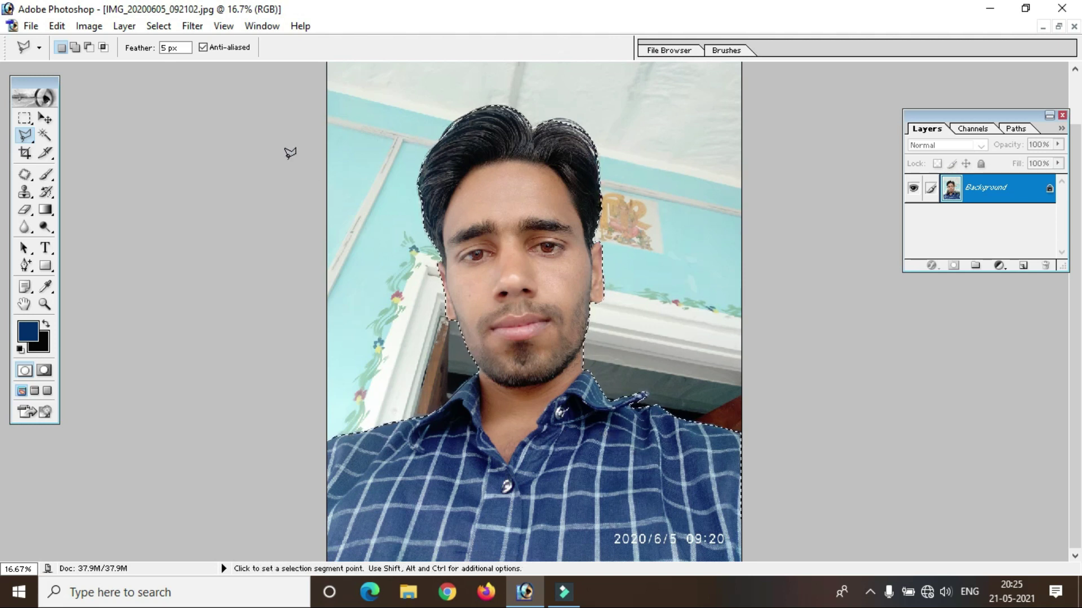
click(168, 49)
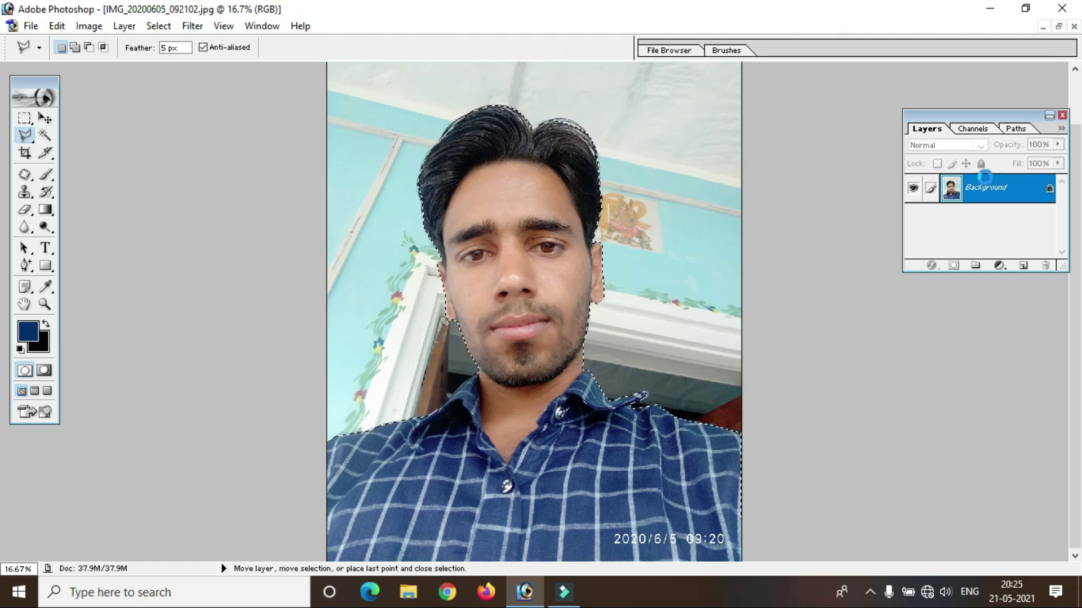
key(ctrl+j)
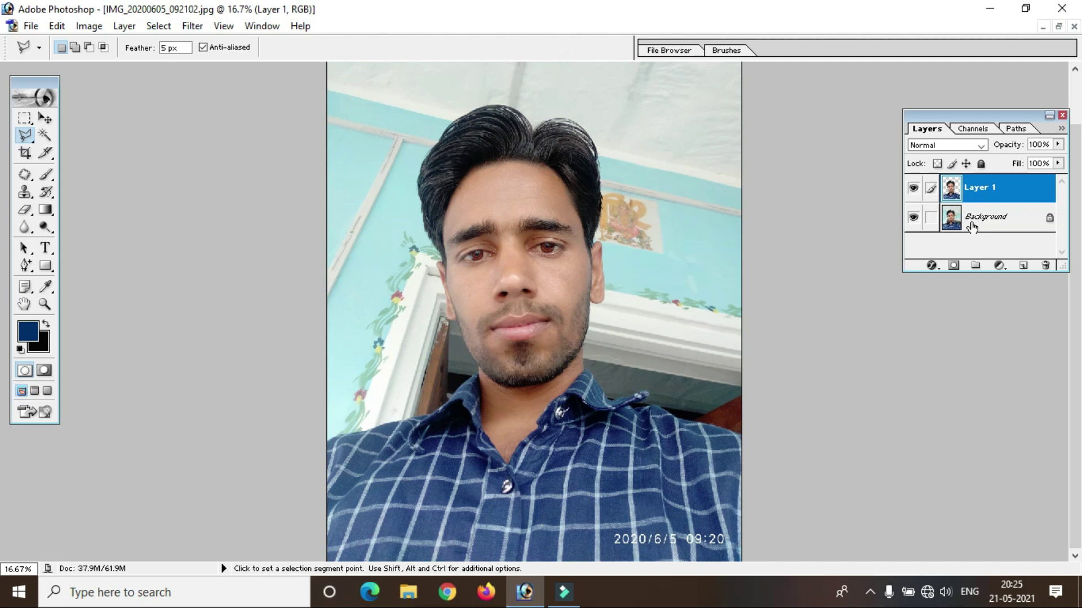
Hide the Background layer and place a new empty Layer 2 beneath Layer 1
click(913, 218)
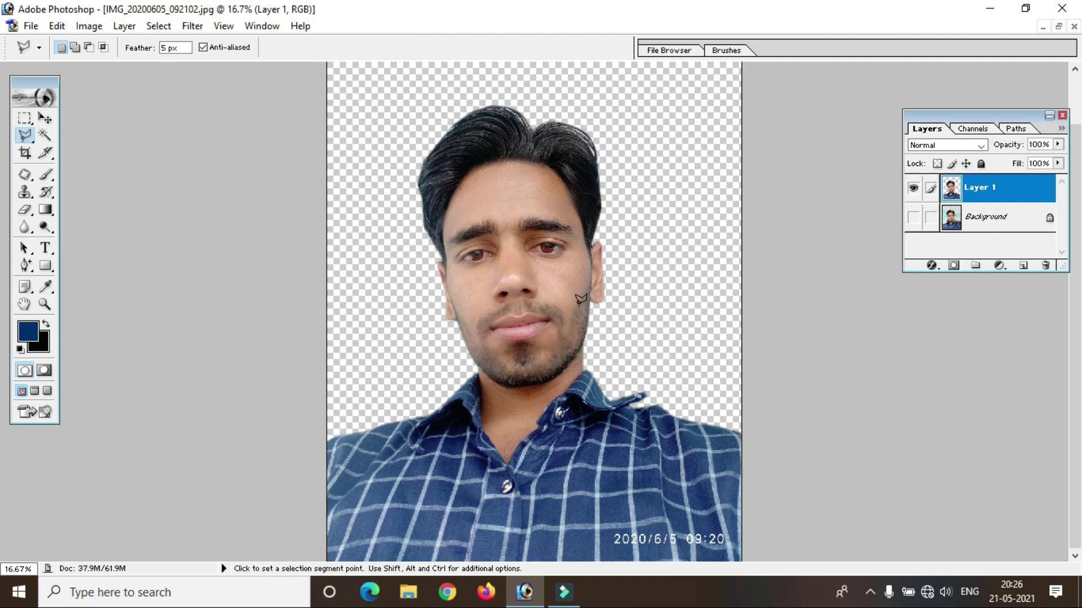
scroll(583, 281, up, 2)
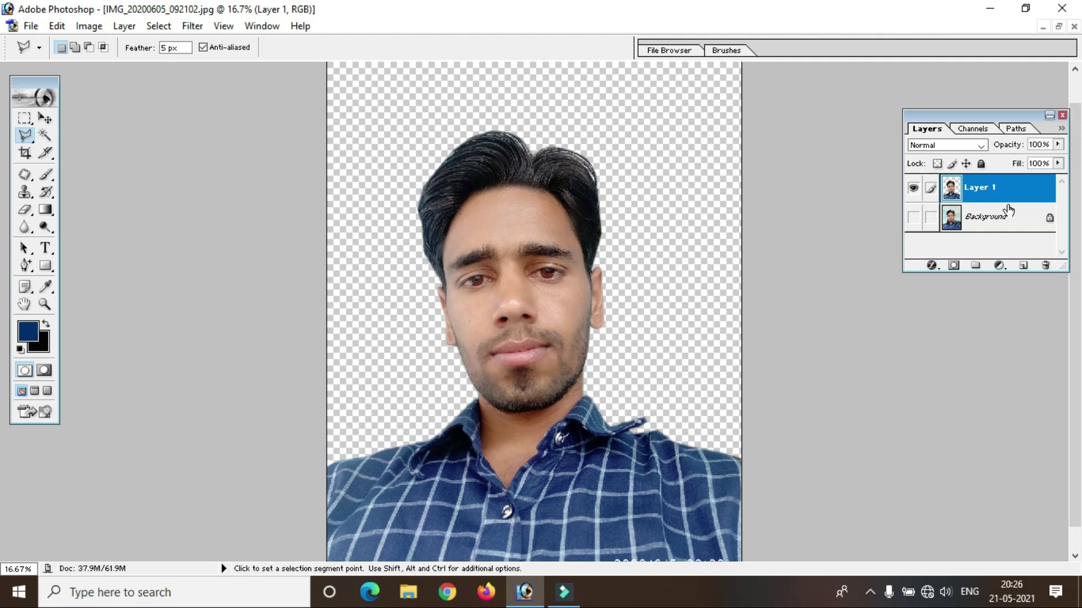
click(1024, 267)
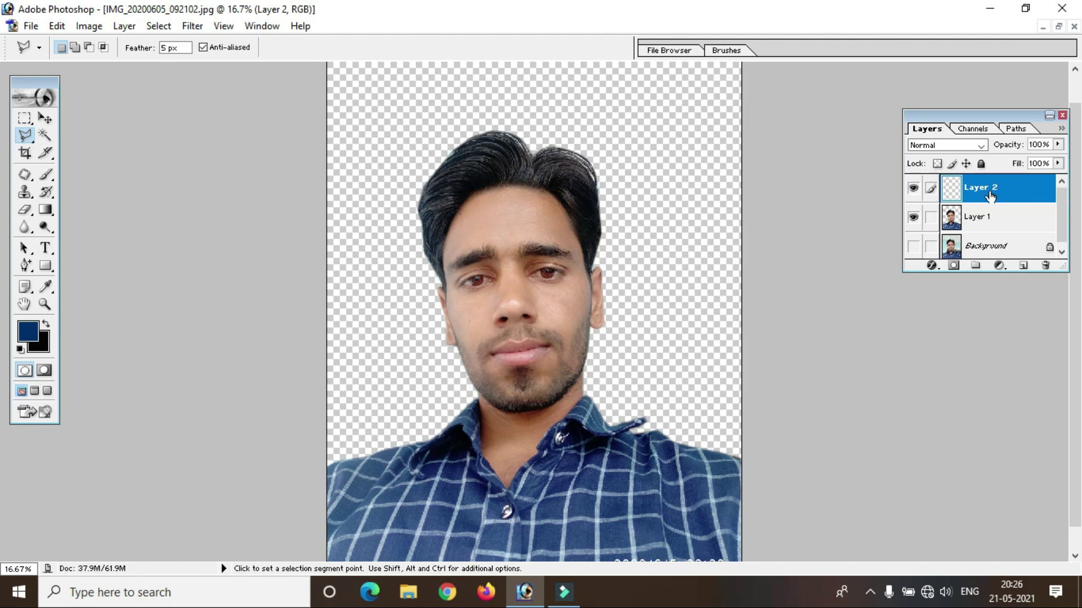
drag(986, 194, 992, 242)
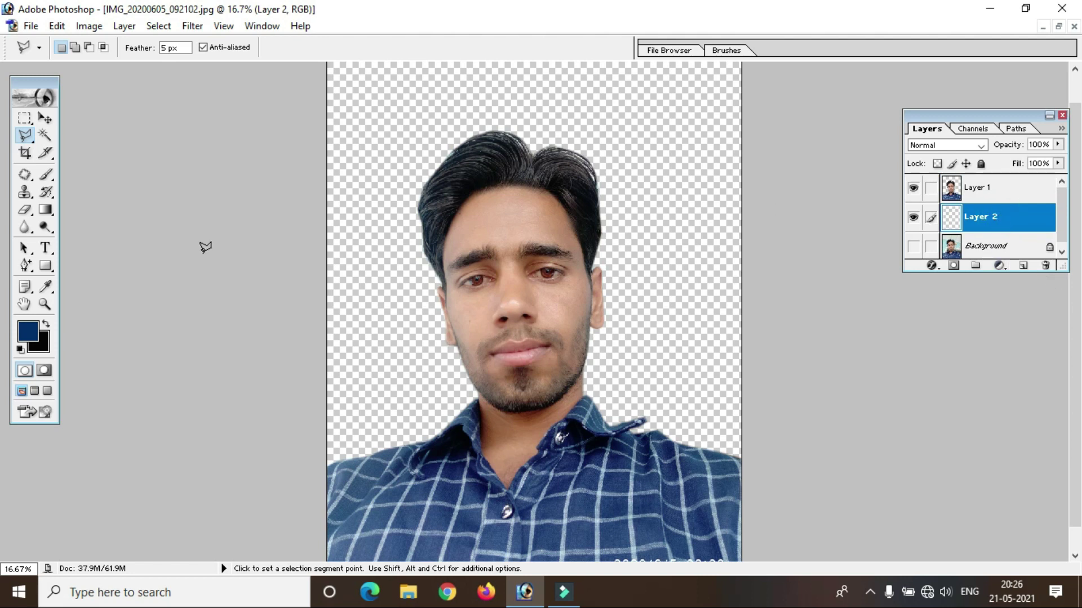
click(46, 211)
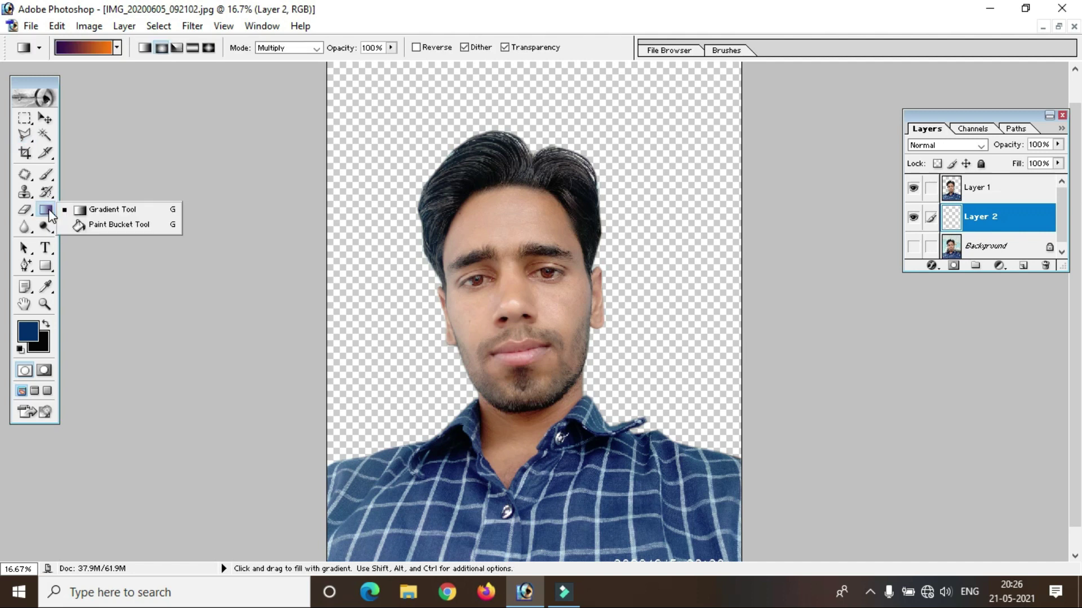
click(109, 225)
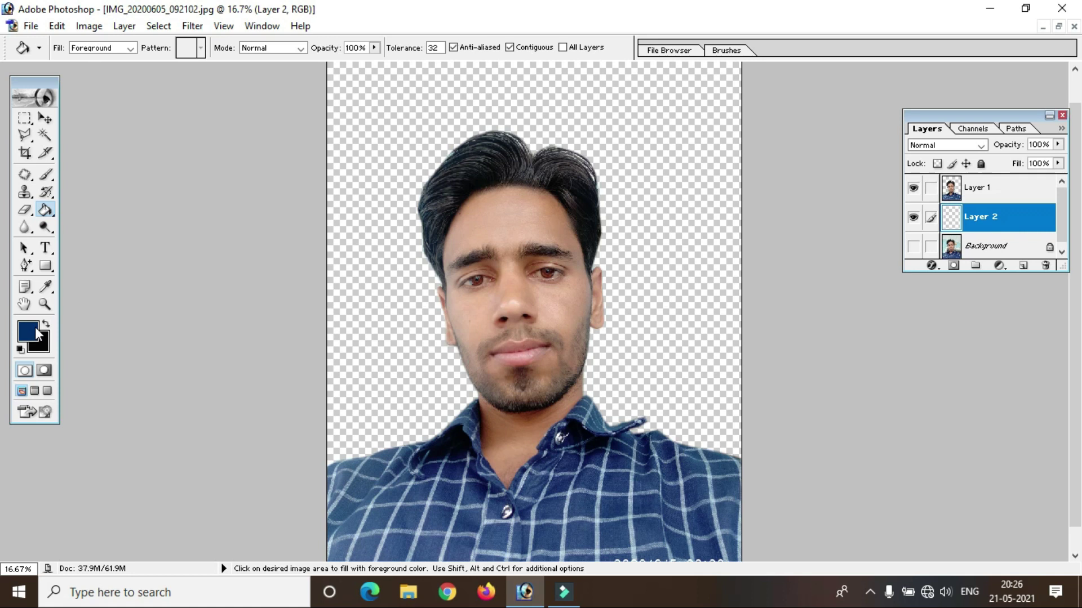
click(369, 120)
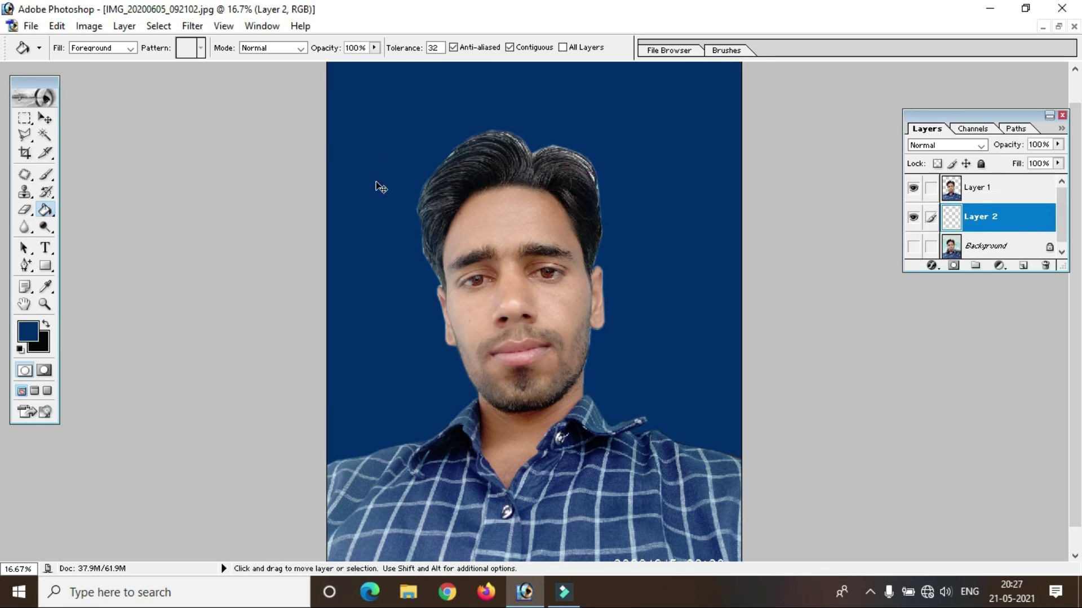
key(ctrl+z)
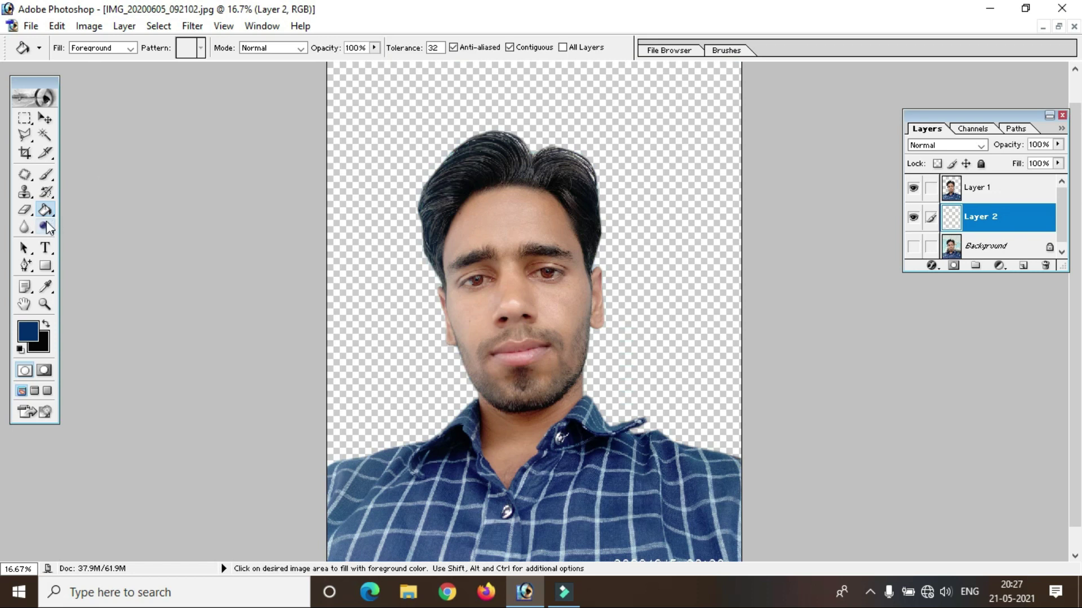
click(47, 220)
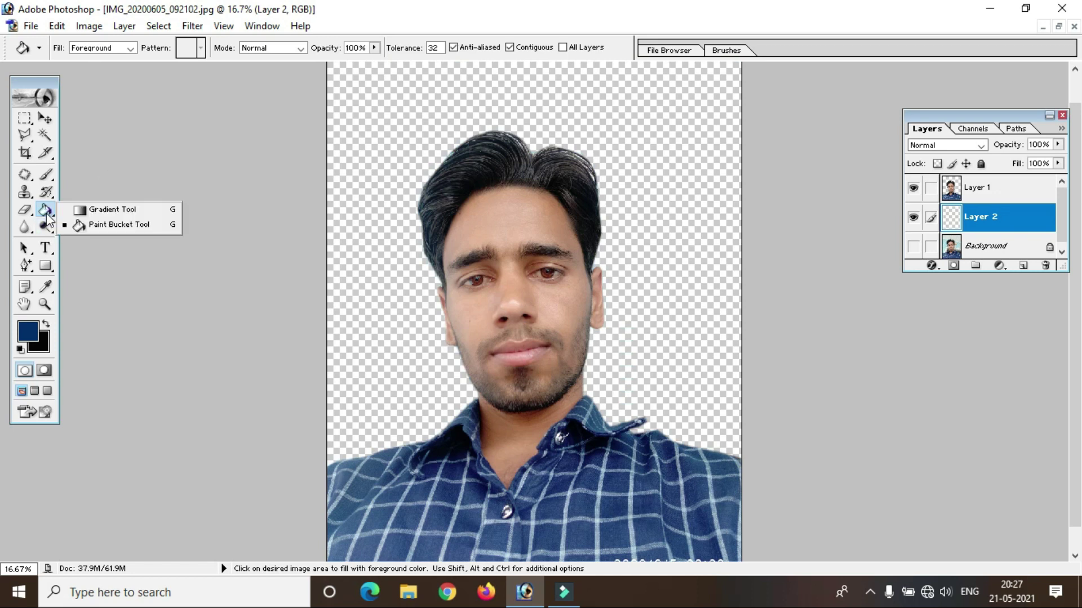
Pick the navy-to-black gradient preset, try a linear gradient down the backdrop, then undo it
click(118, 209)
click(116, 49)
click(117, 48)
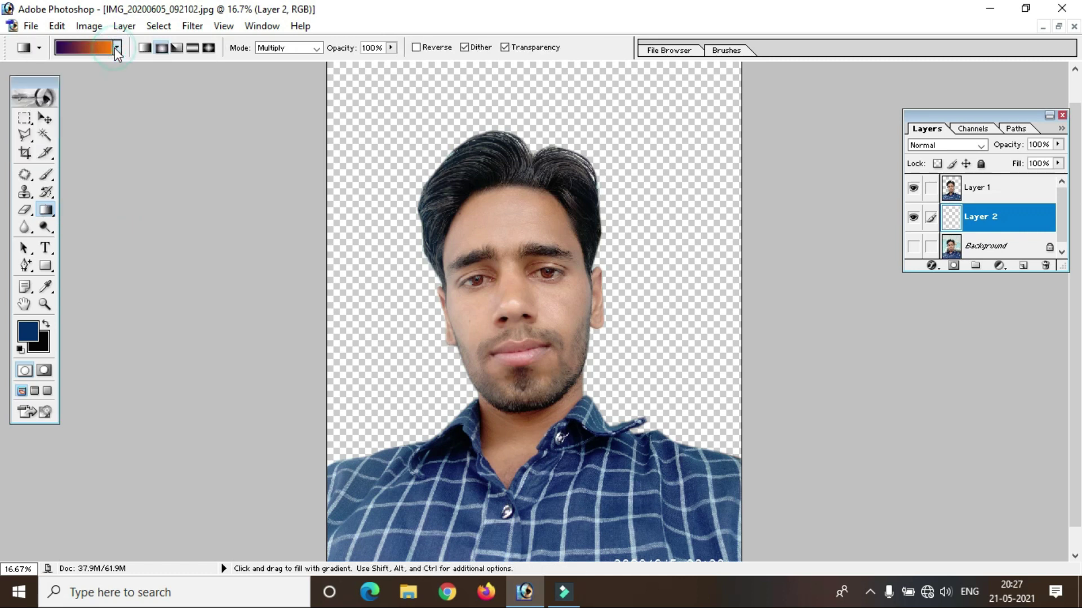
click(114, 48)
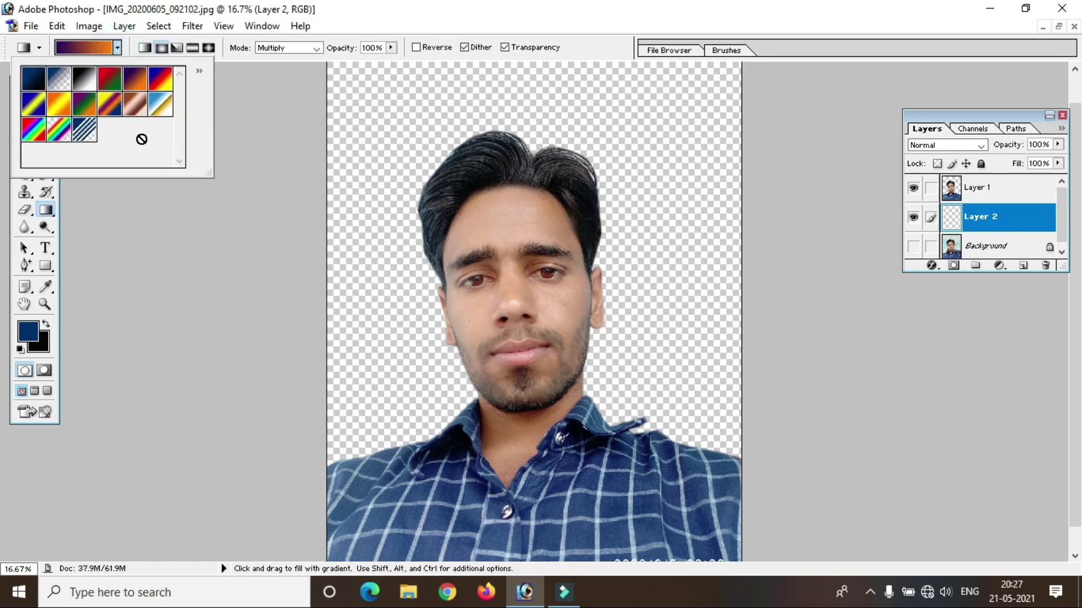
click(33, 78)
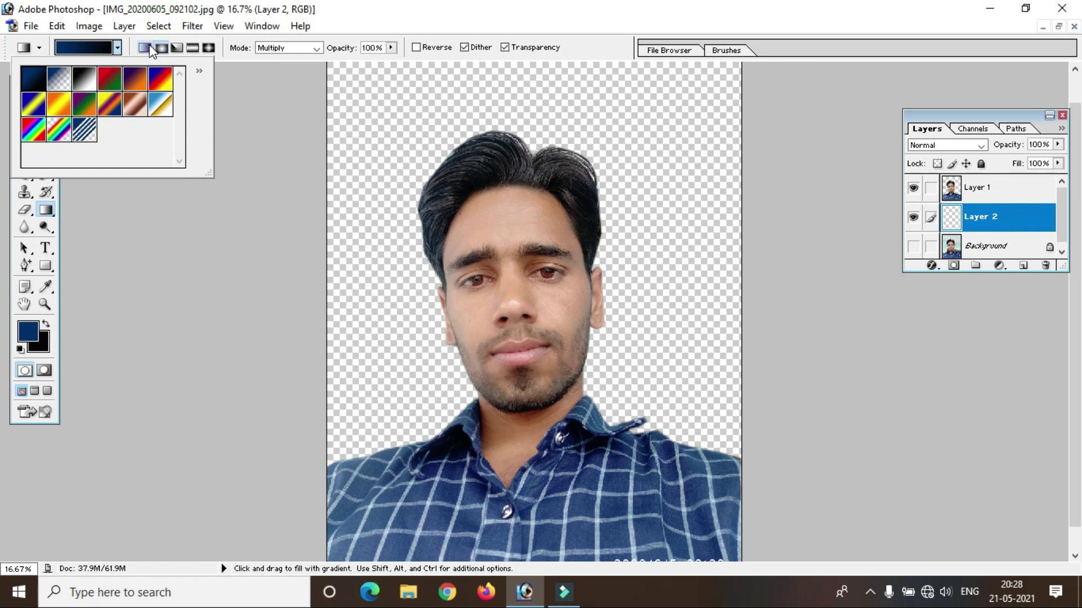
click(388, 106)
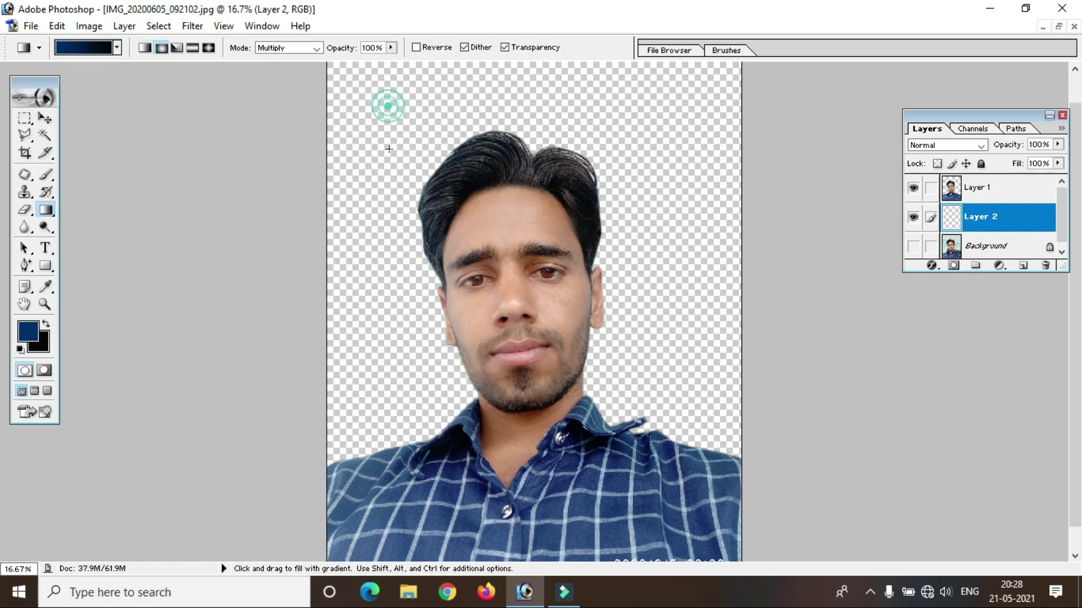
drag(389, 149, 402, 323)
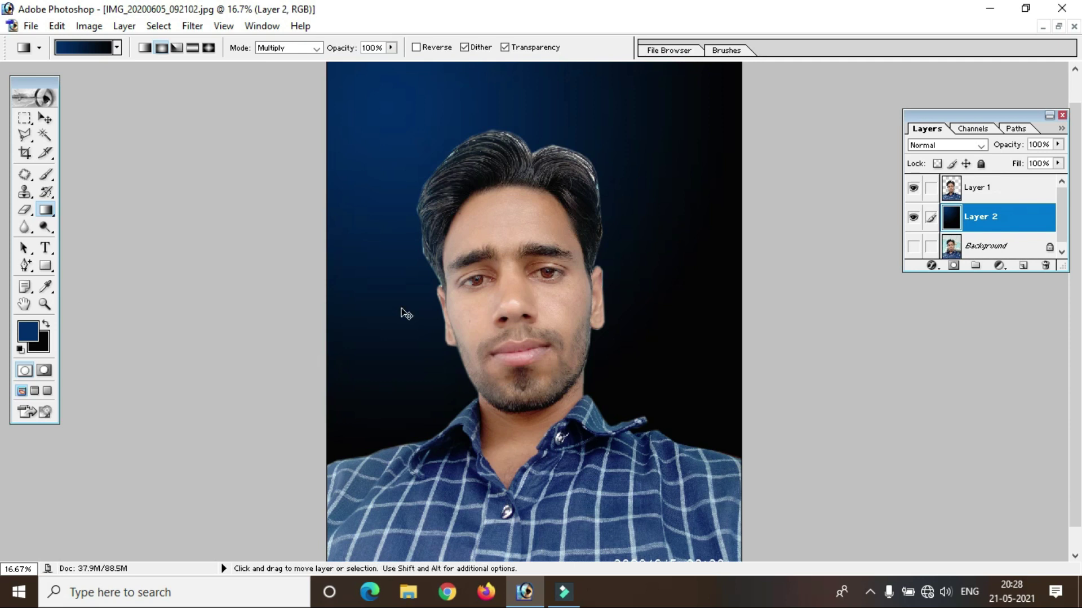
key(ctrl+z)
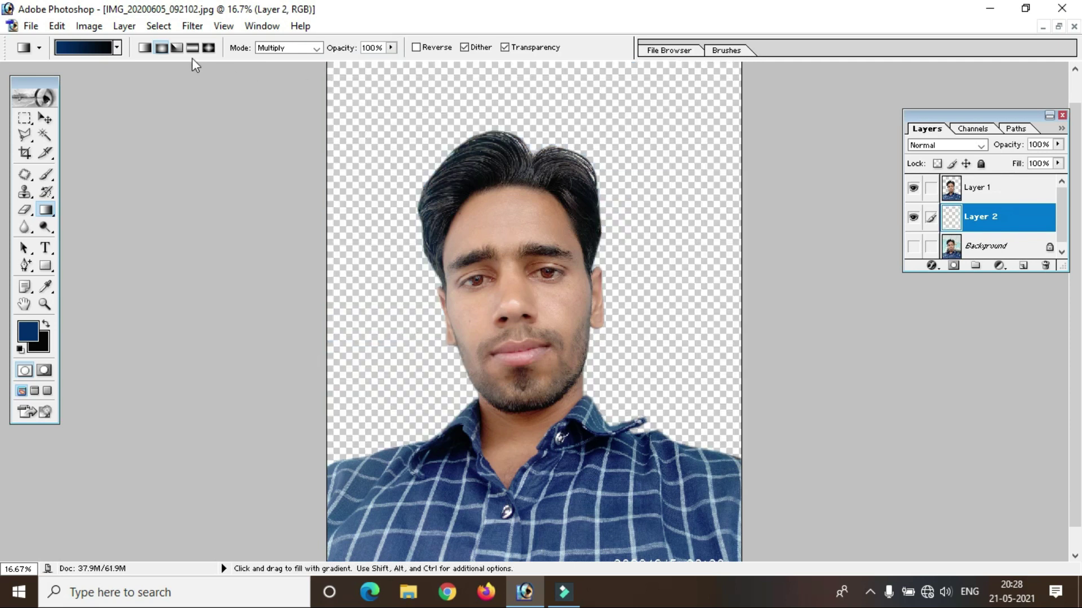
Fill Layer 2 with a navy-to-black angle gradient, then return to linear gradient mode
click(177, 48)
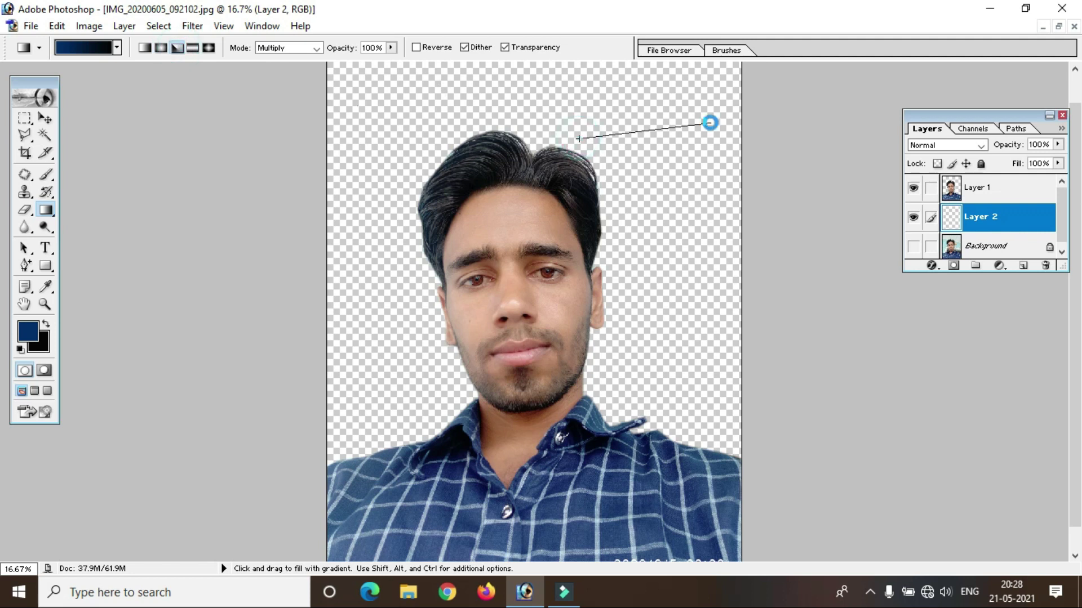
drag(579, 139, 711, 122)
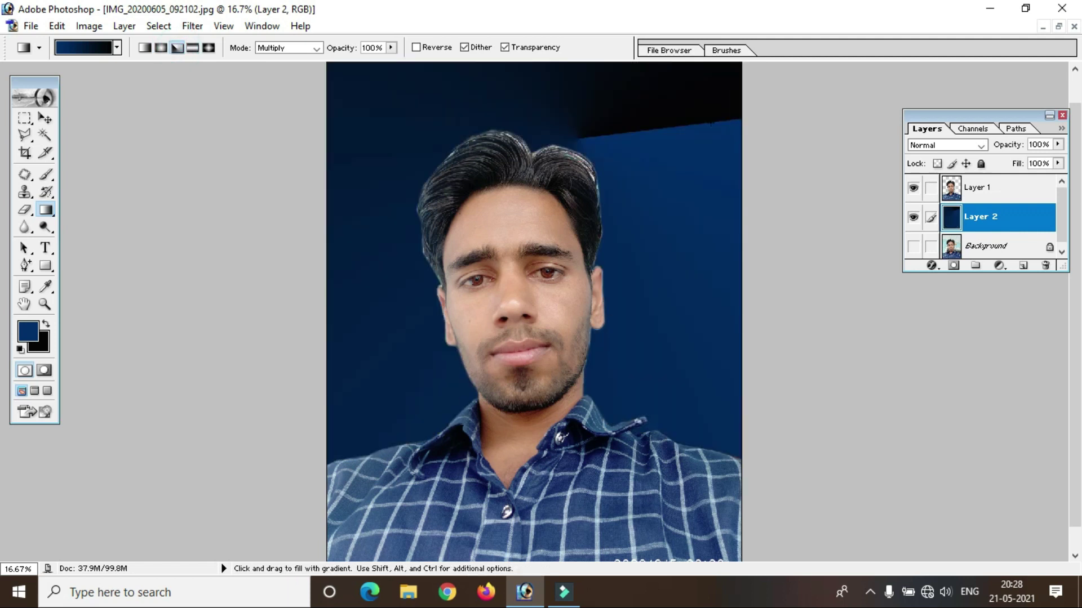
click(146, 49)
click(32, 331)
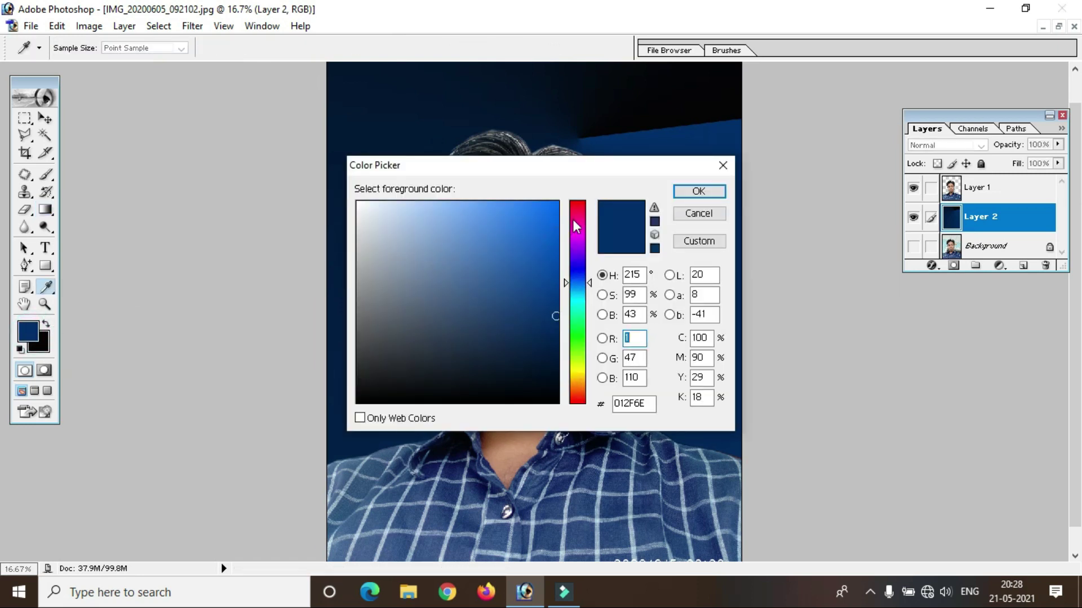
Set the foreground colour to bright red in the Color Picker
click(577, 207)
click(541, 213)
click(696, 192)
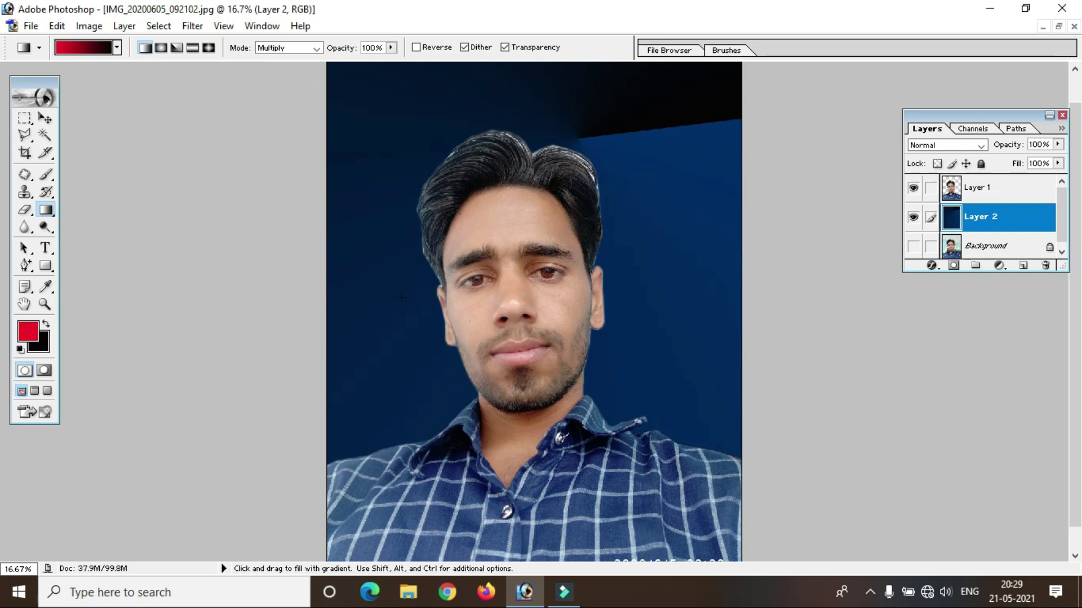
Undo the blue angle gradient, try a red-to-black linear gradient, and undo it too
key(ctrl)
key(ctrl+z)
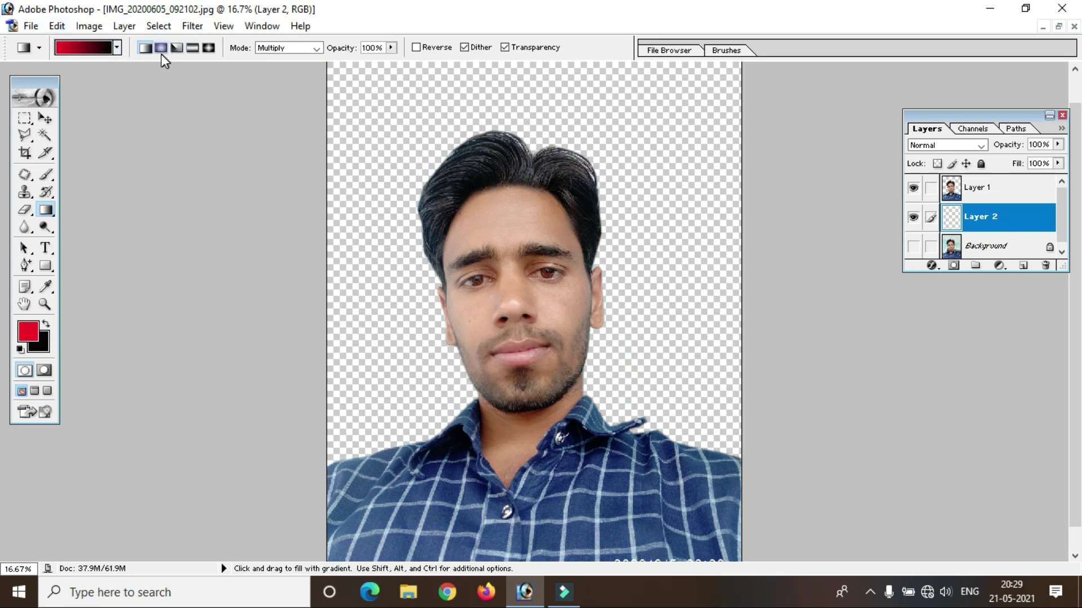
drag(395, 142, 393, 333)
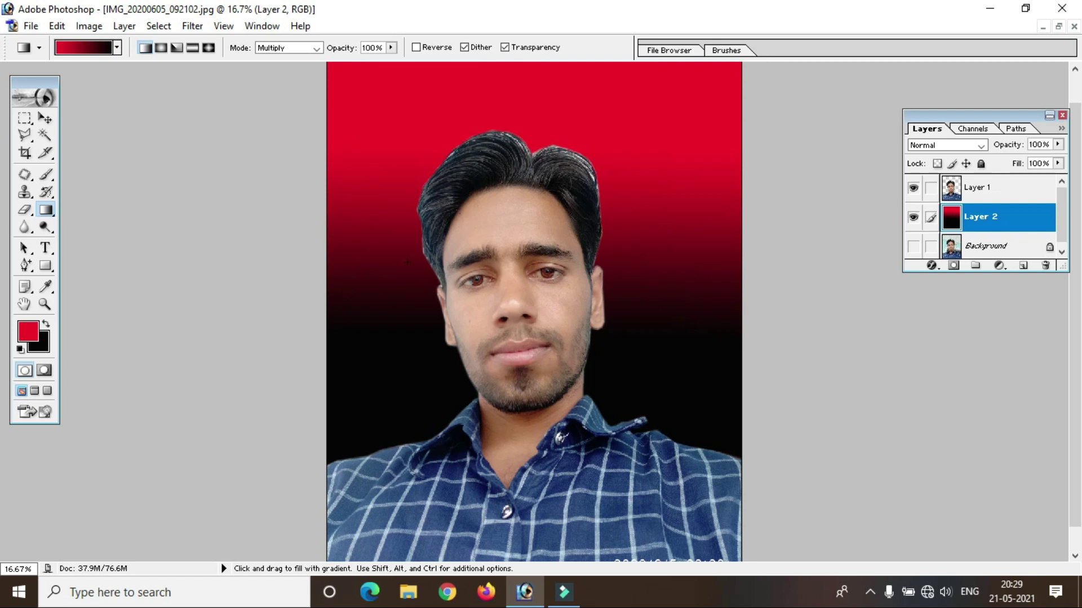
key(ctrl+z)
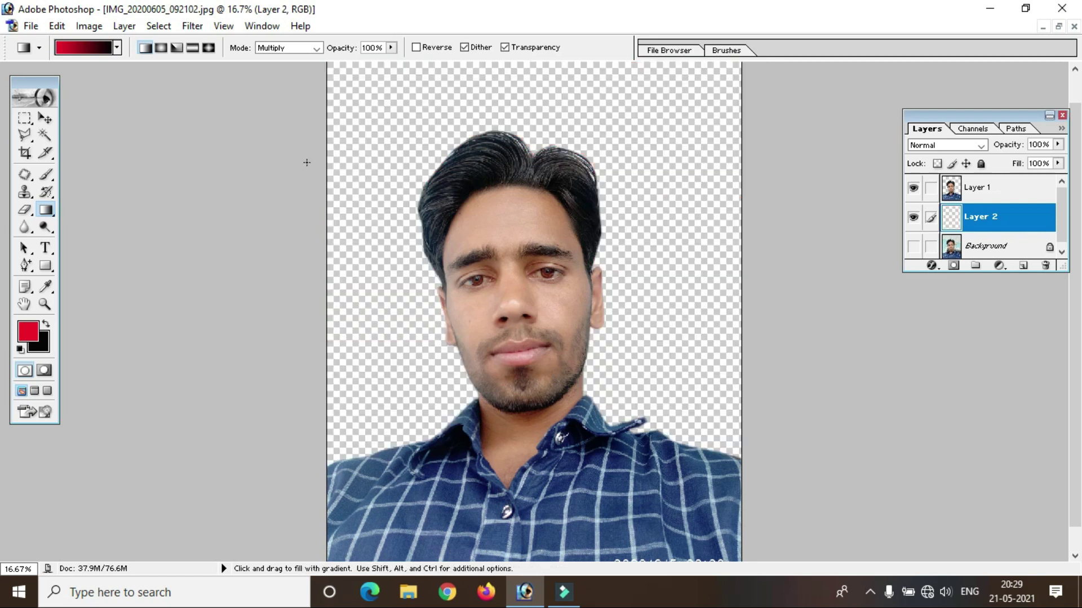
click(160, 48)
drag(481, 109, 663, 113)
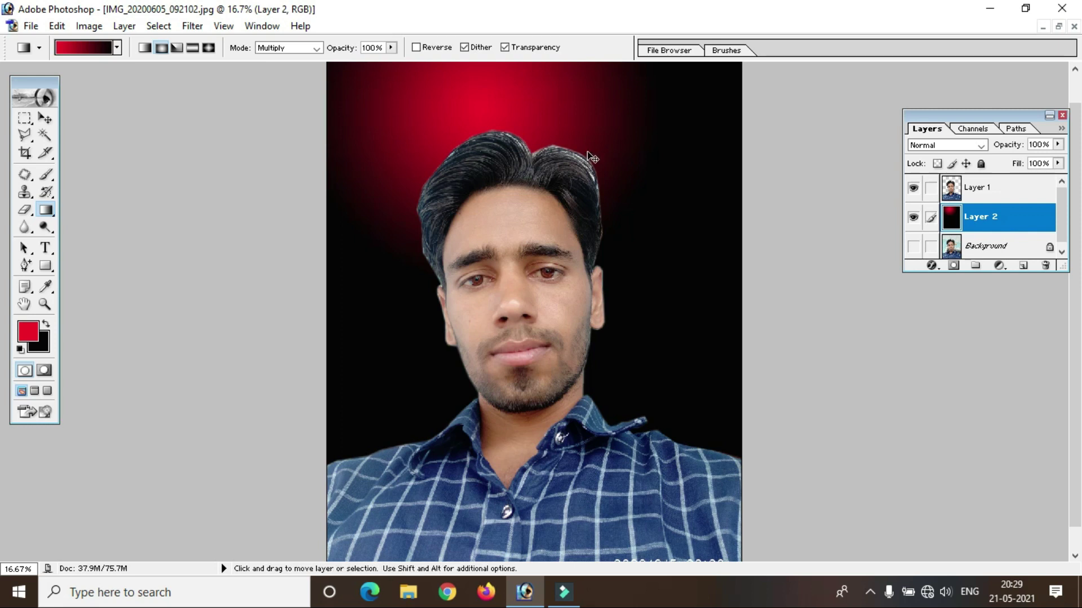
key(ctrl+z)
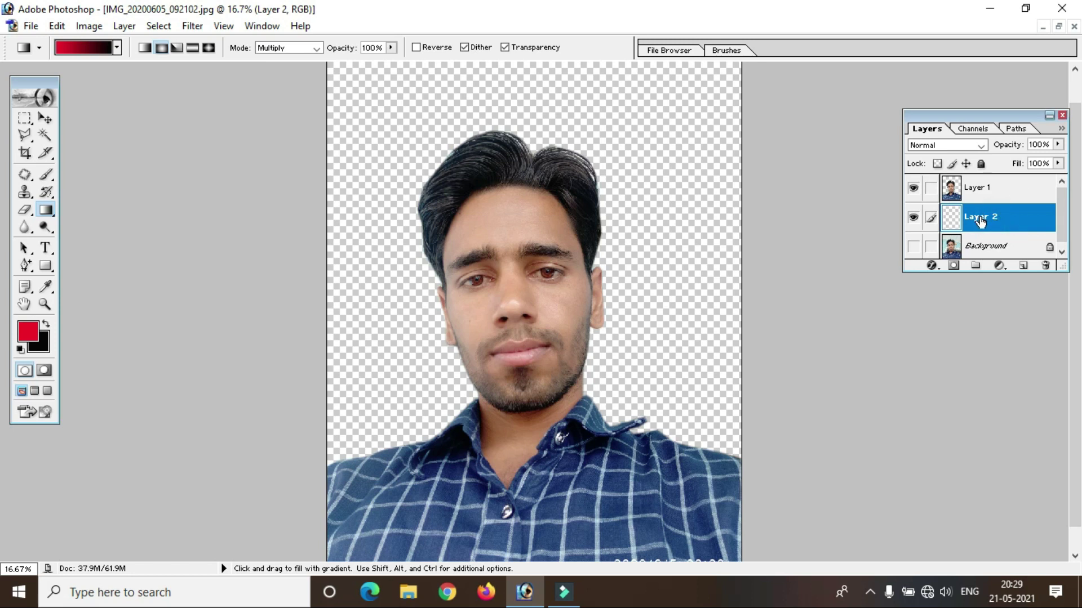
click(1059, 27)
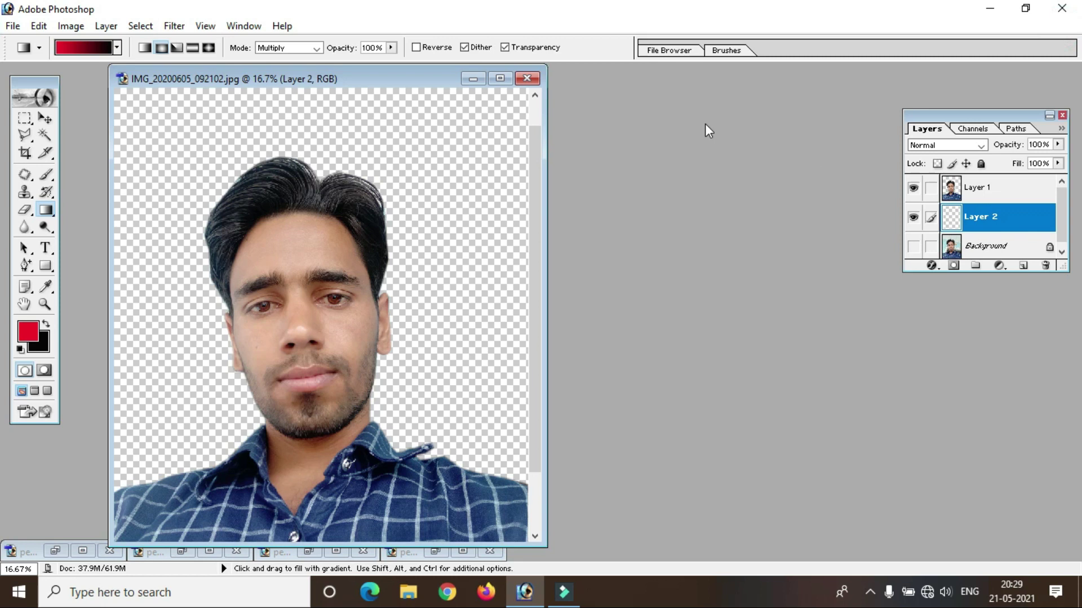
Move the portrait window aside and float the pexels-pixabay-414860 plasma-globe photo in its own window
drag(411, 80, 495, 76)
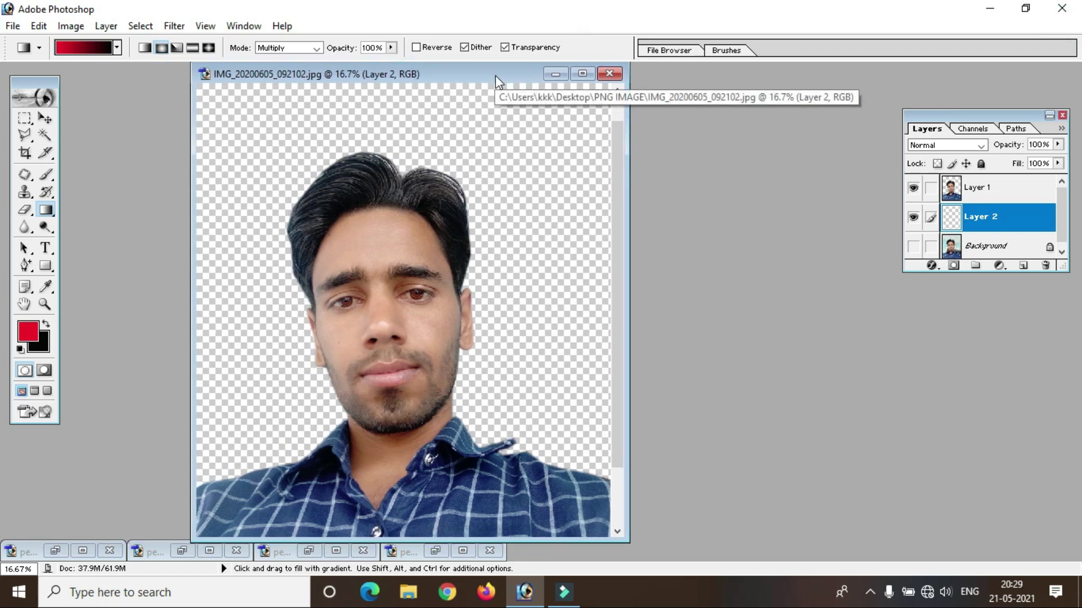
click(461, 550)
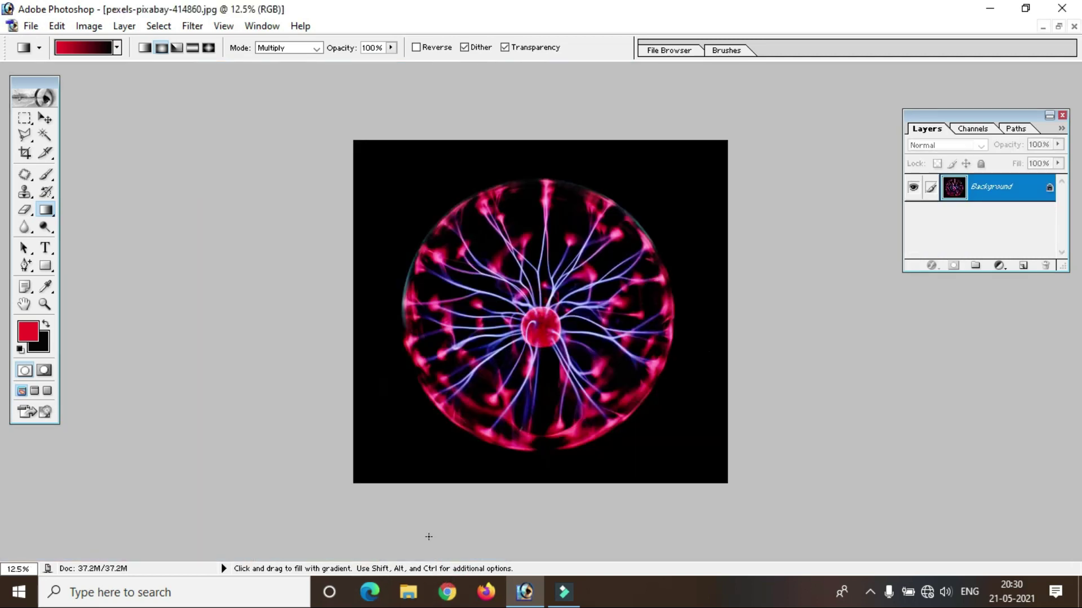
click(1058, 26)
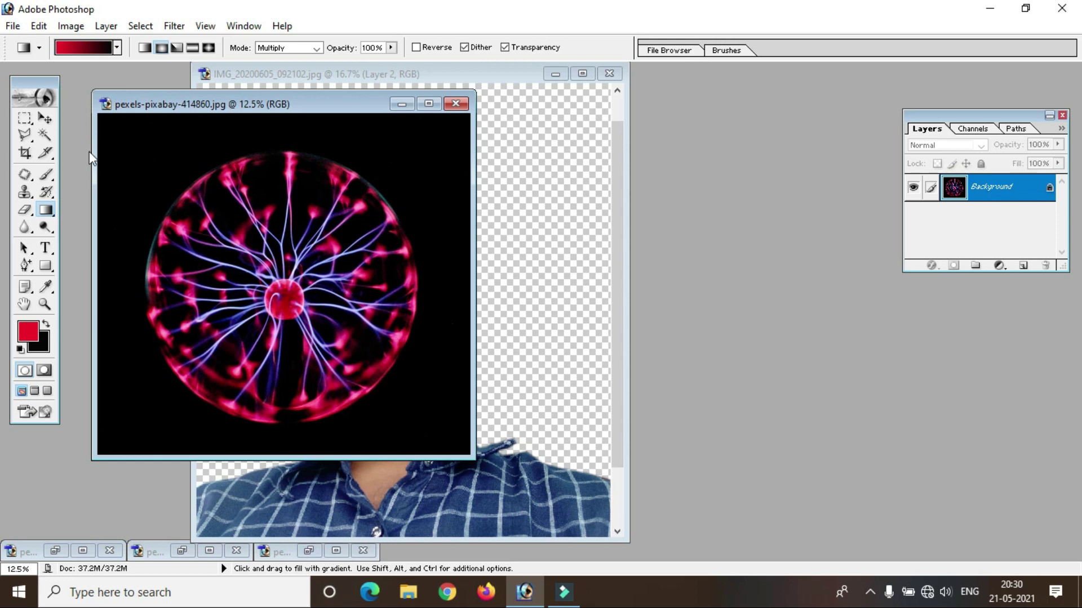
Drag the plasma-globe photo into the portrait as Layer 3 and start free-transforming it
click(46, 119)
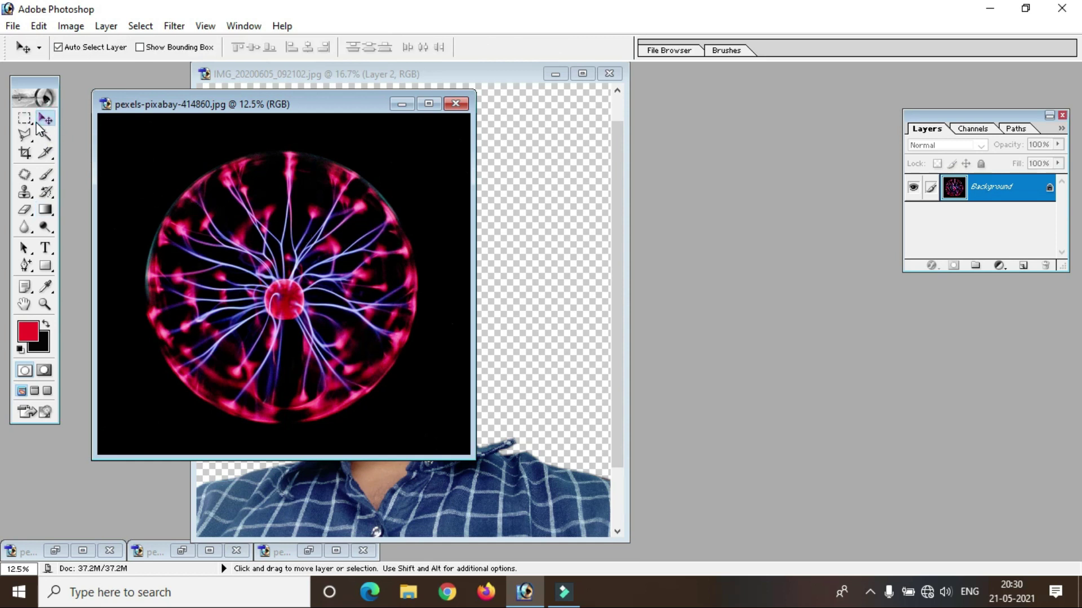
drag(371, 306, 502, 293)
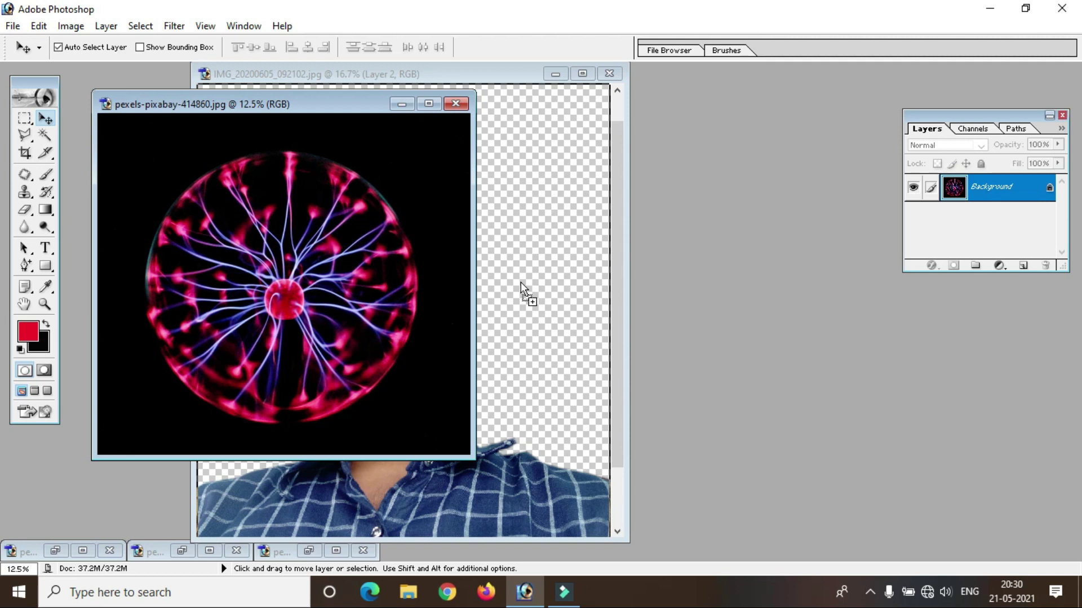
drag(520, 283, 521, 282)
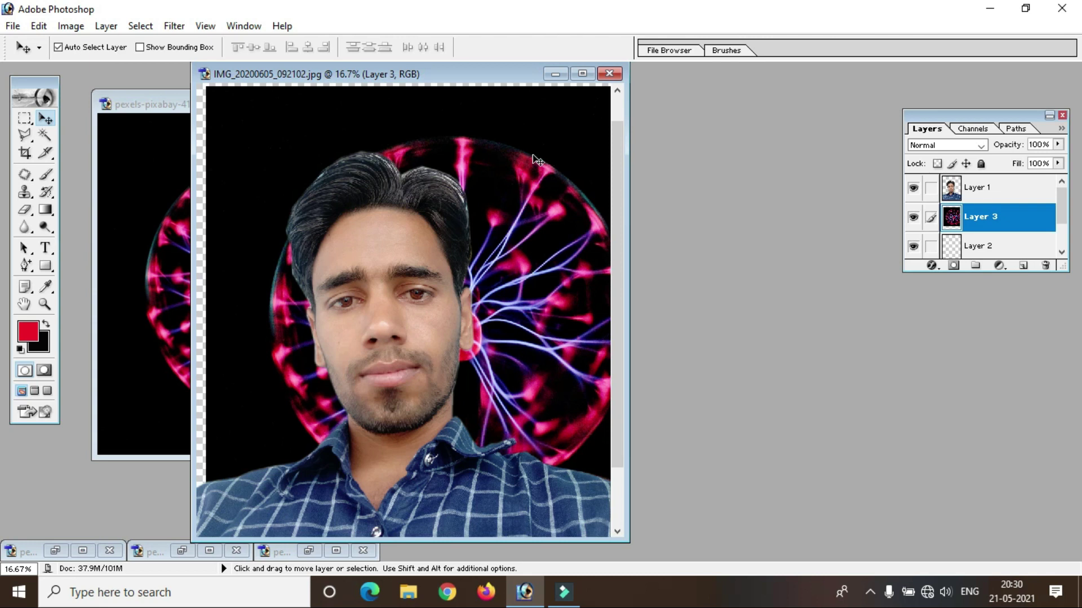
click(581, 75)
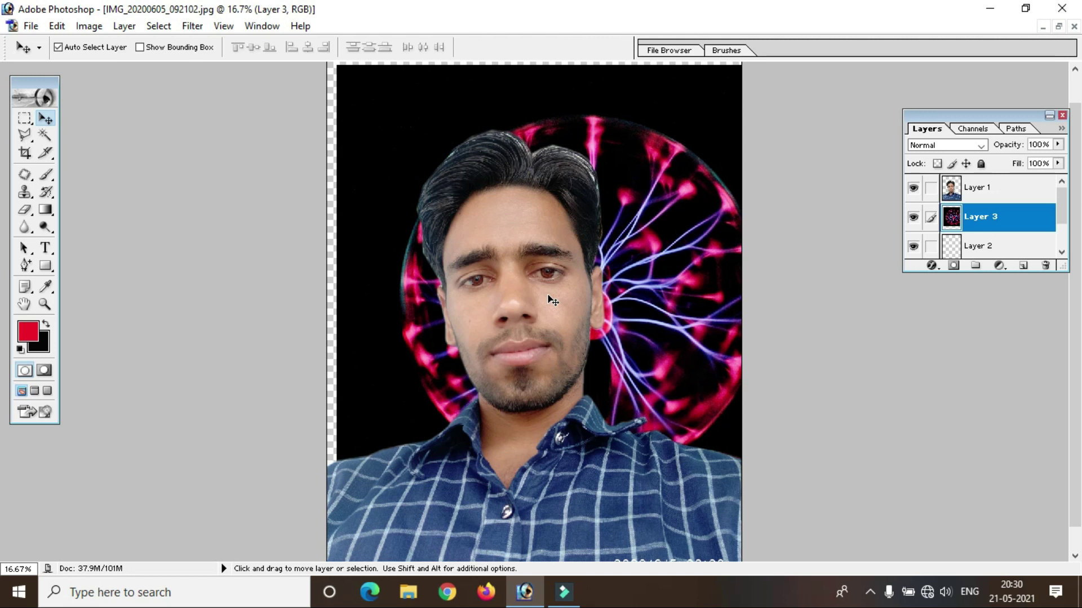
key(ctrl+t)
Enlarge and reshape the plasma layer with its corner, side and bottom handles
key(shift+Down)
key(shift+Down)
key(shift+Down)
key(shift+Down)
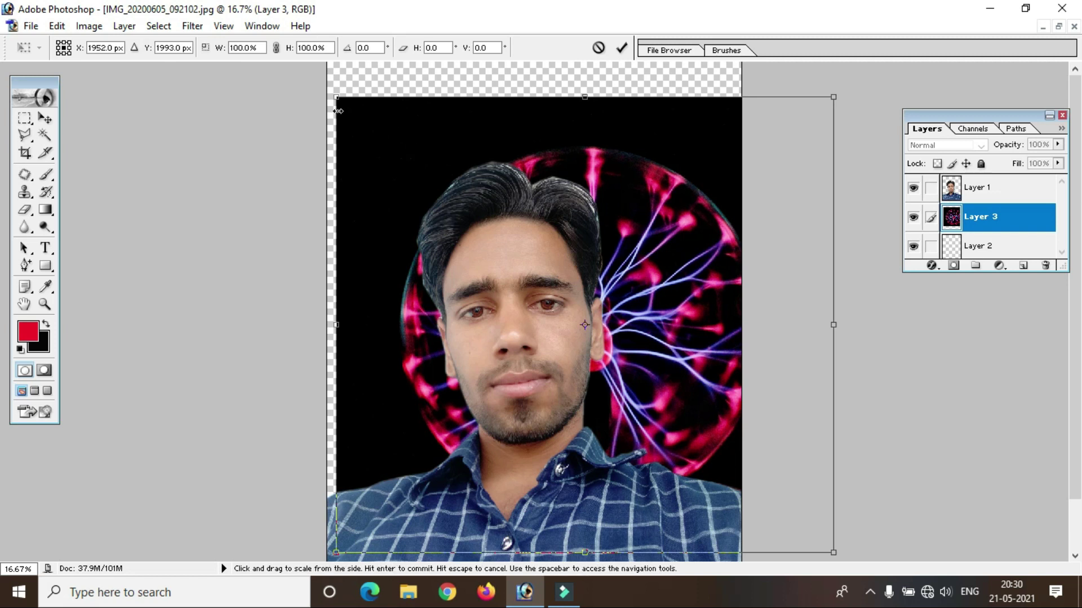
drag(333, 100, 318, 50)
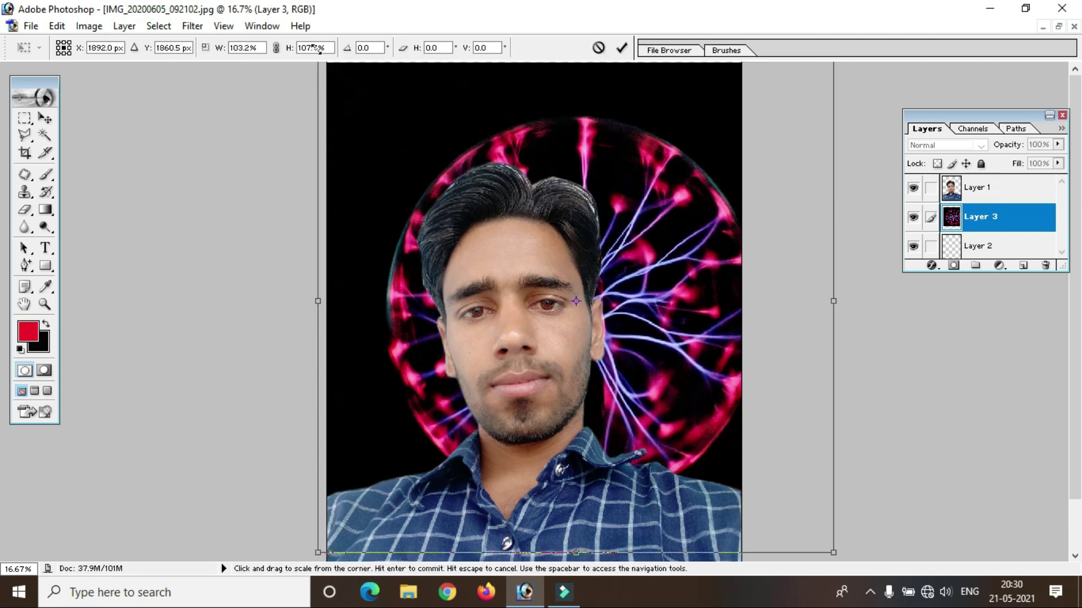
drag(835, 302, 742, 303)
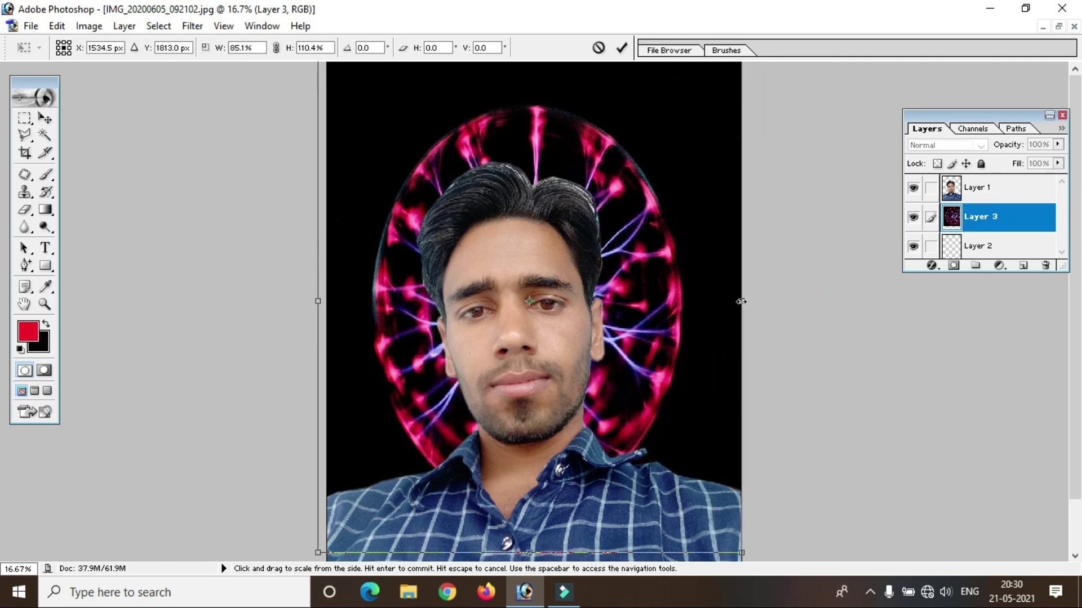
scroll(596, 358, down, 3)
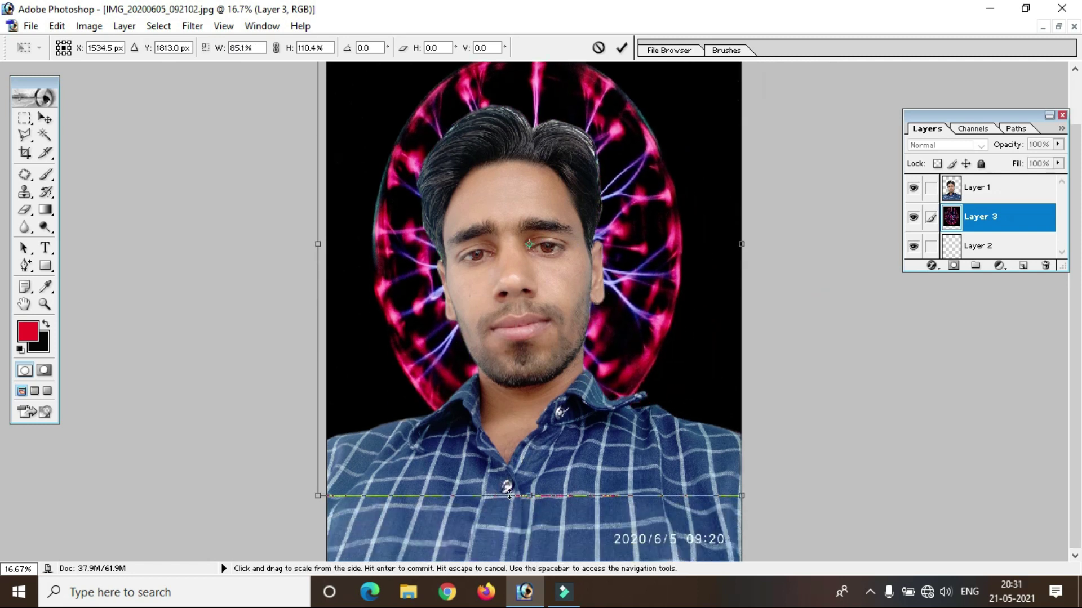
drag(526, 494, 531, 451)
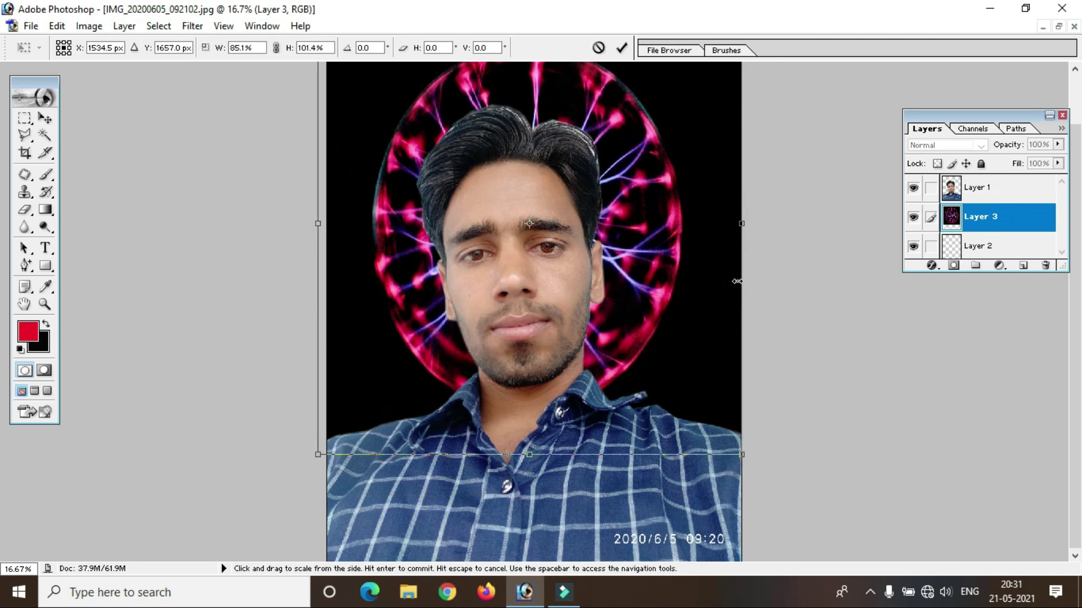
drag(743, 459, 970, 582)
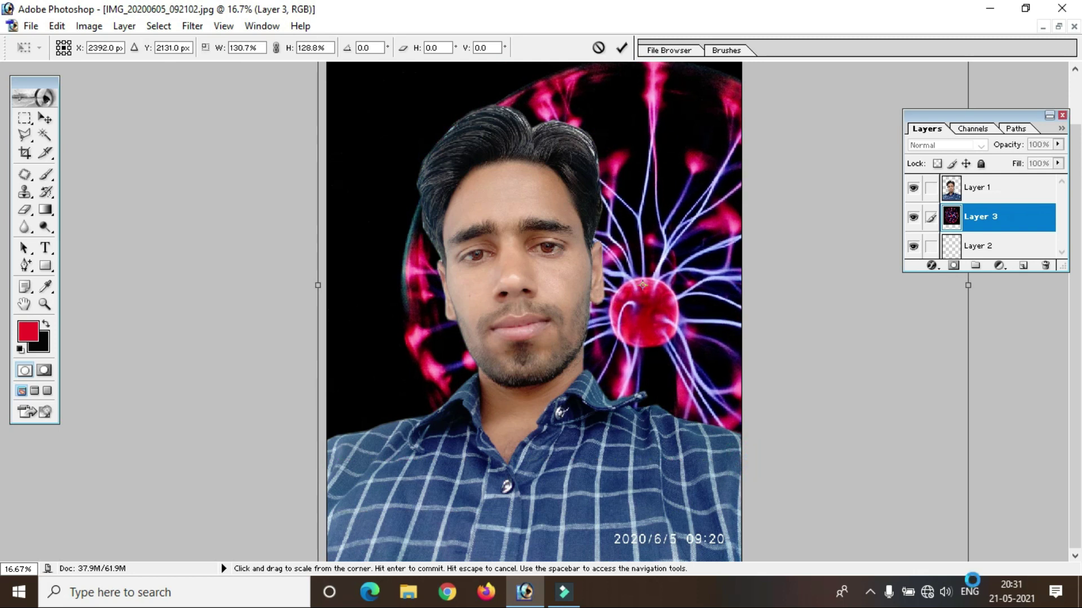
drag(970, 582, 972, 579)
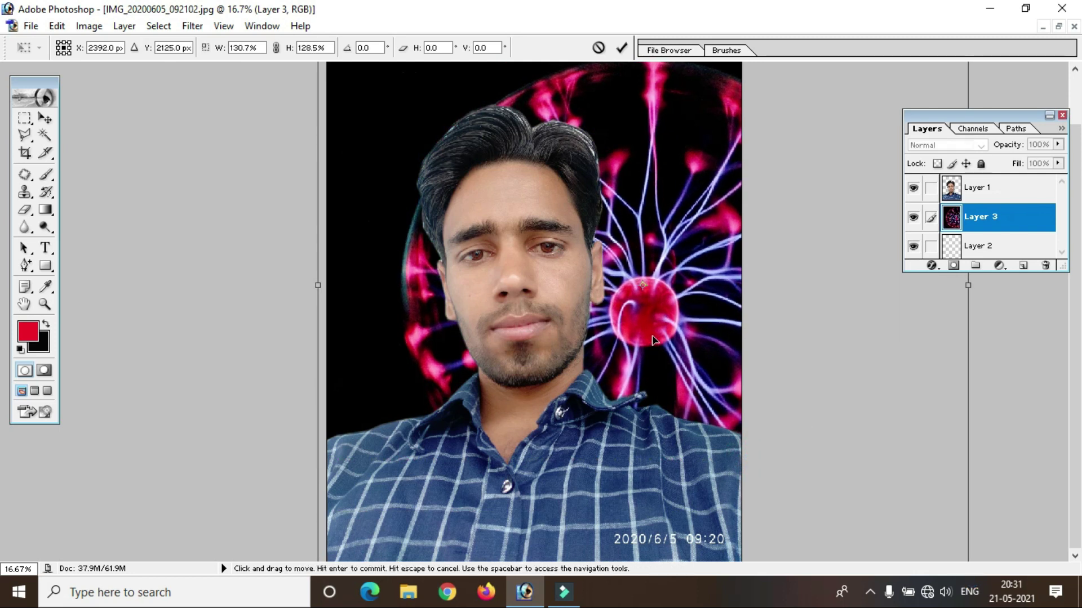
Shrink the plasma layer, apply the transform, then step backward to remove it
key(ctrl+minus)
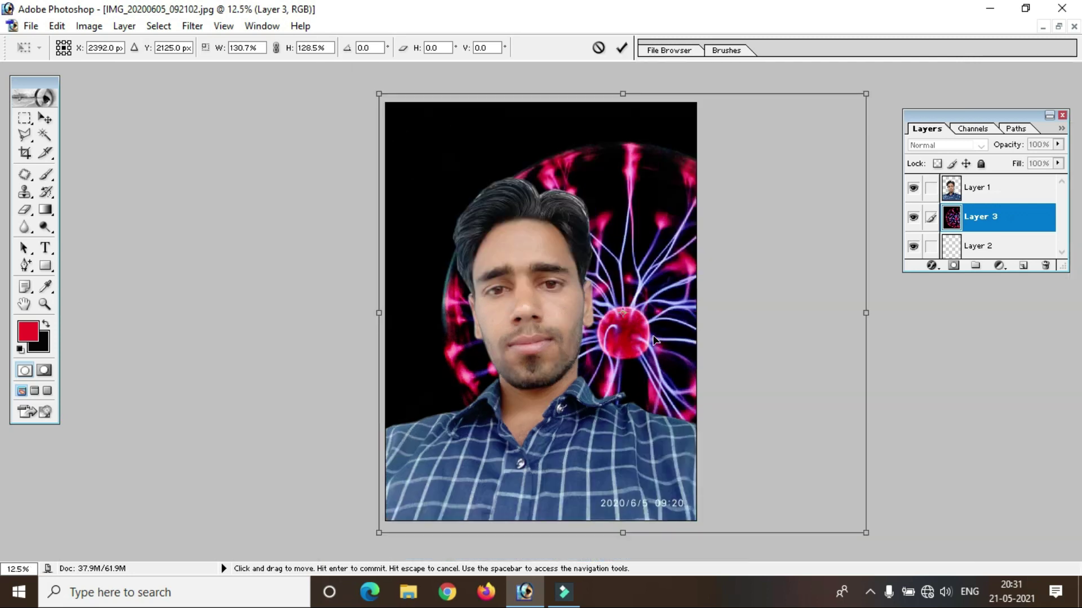
mouse_move(864, 530)
mouse_down()
mouse_move(736, 517)
mouse_move(688, 531)
mouse_up()
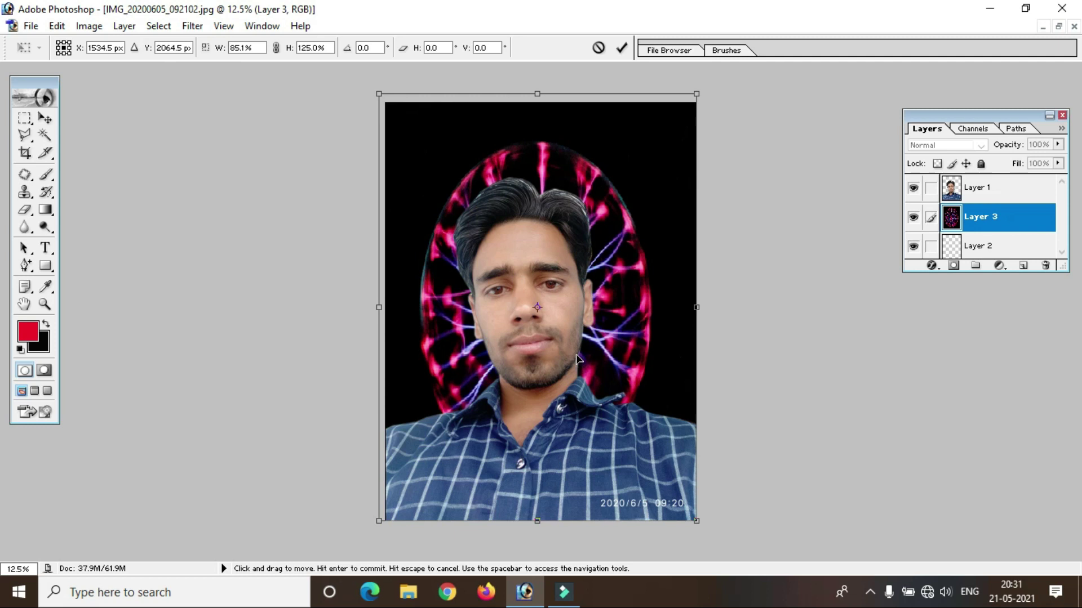
drag(379, 94, 386, 103)
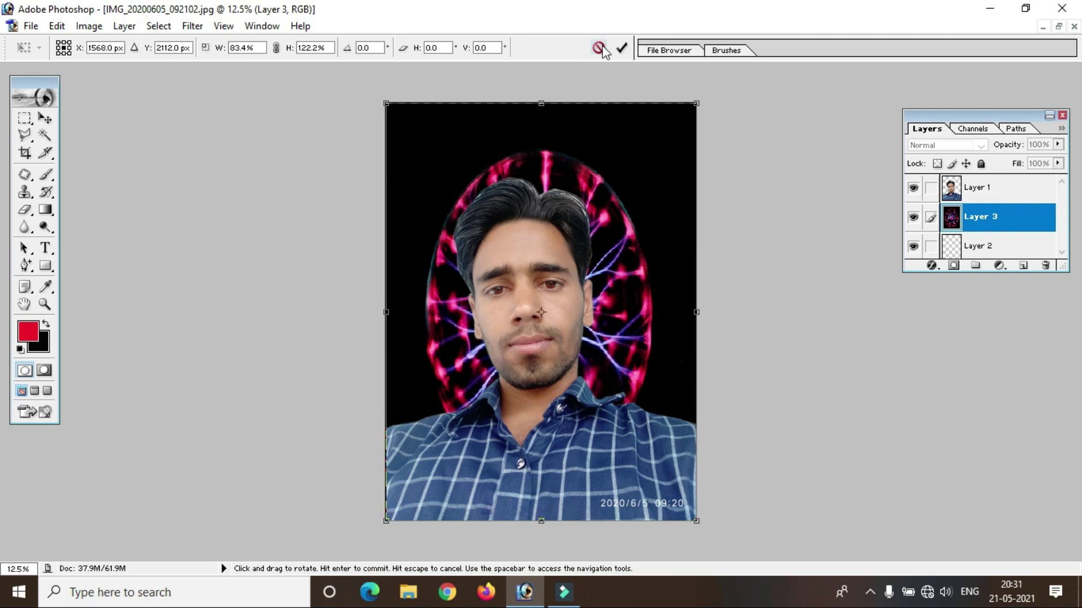
click(621, 48)
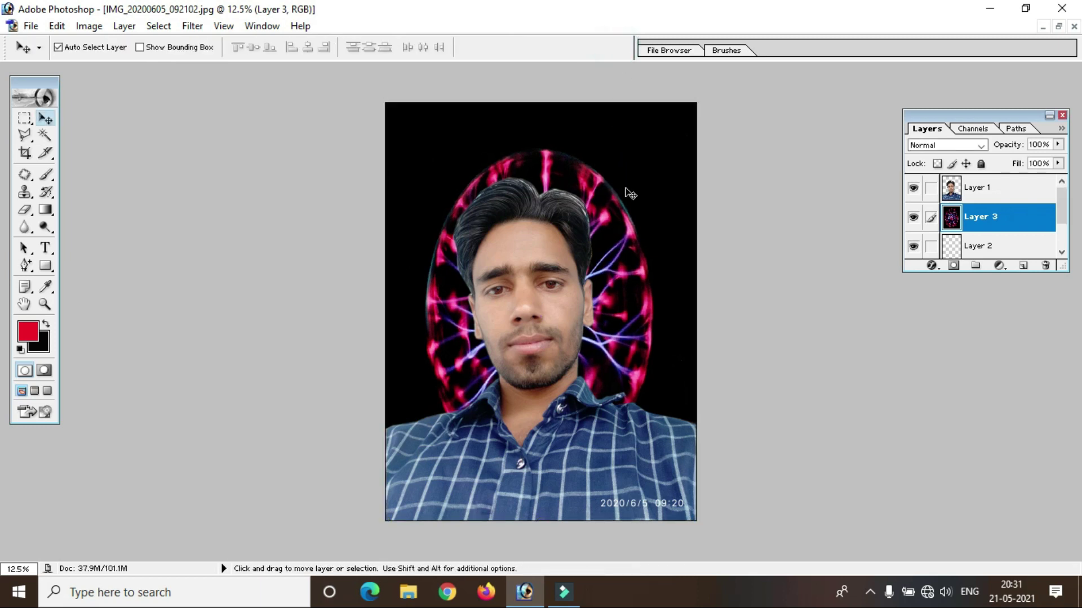
key(ctrl+alt+z)
key(ctrl+alt+z)
click(1058, 26)
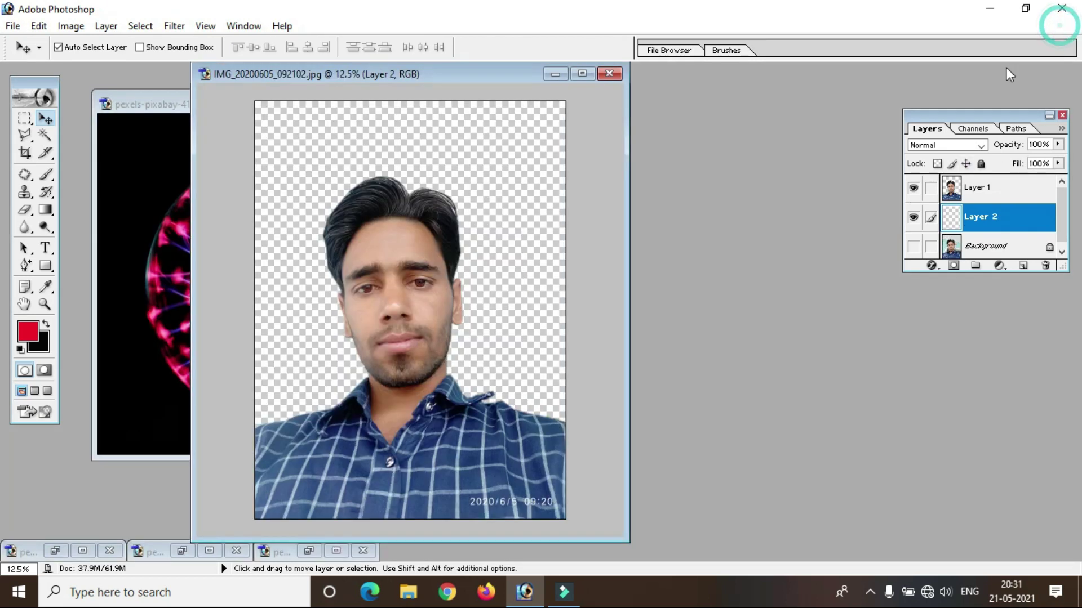
Float the wood-plank photo beside the portrait and drag it in as Layer 3 behind the man
click(83, 551)
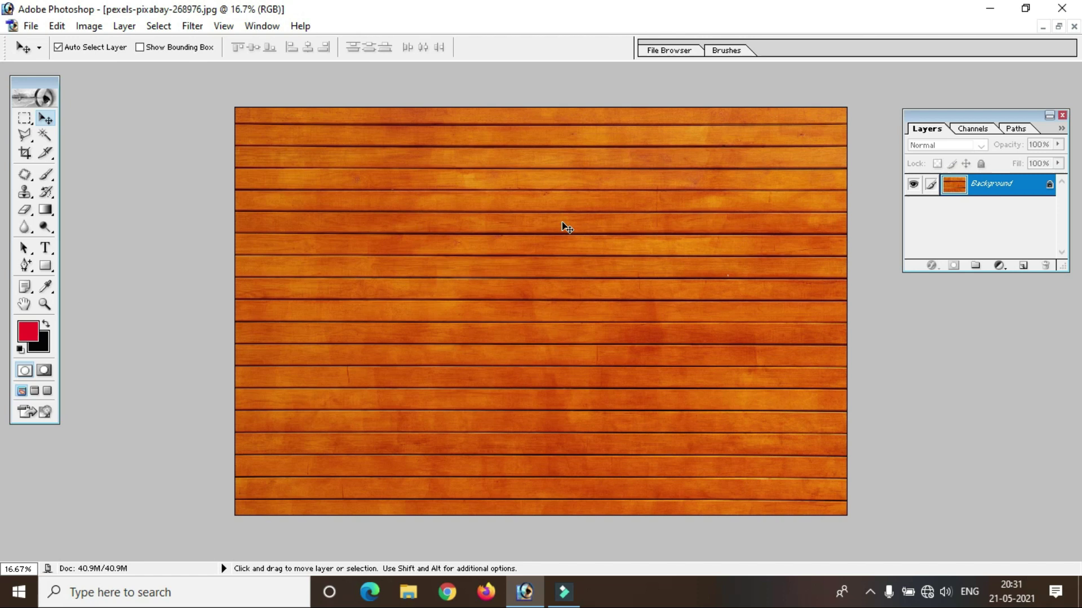
click(1057, 27)
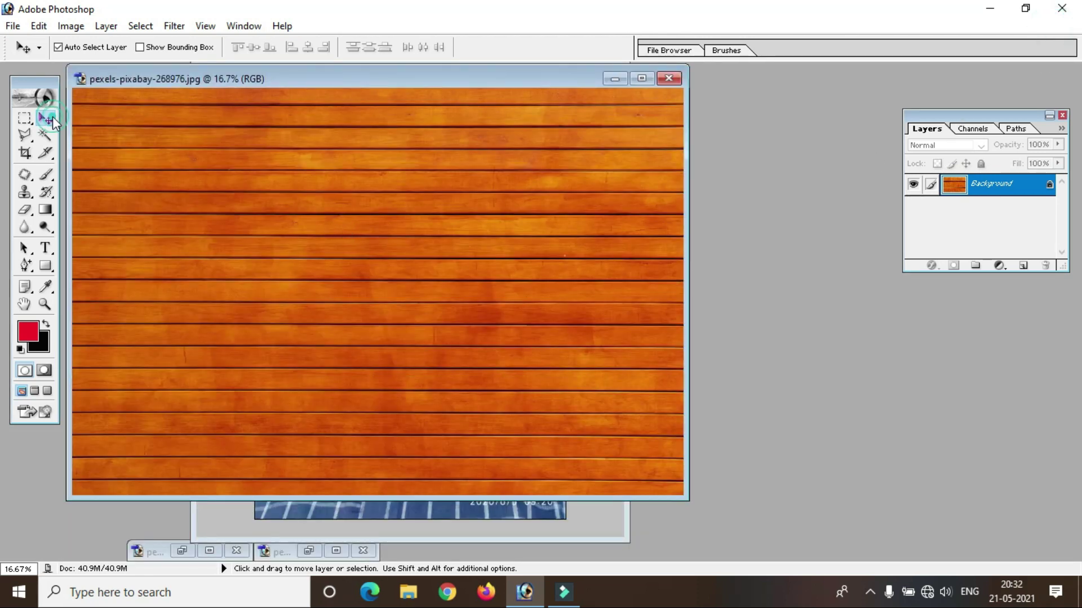
drag(338, 79, 731, 77)
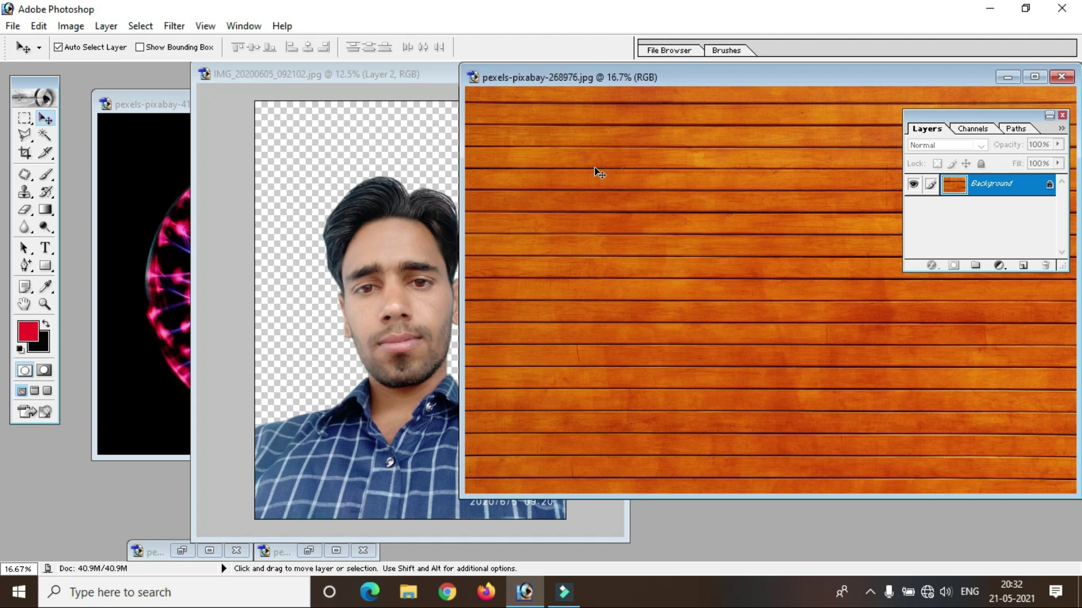
drag(600, 178, 331, 180)
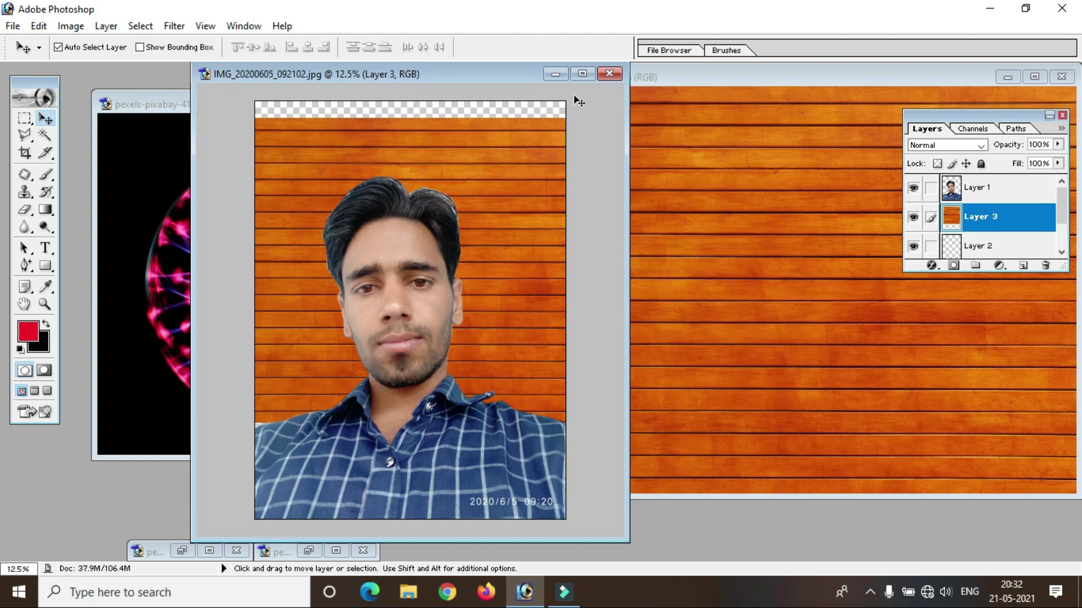
click(583, 74)
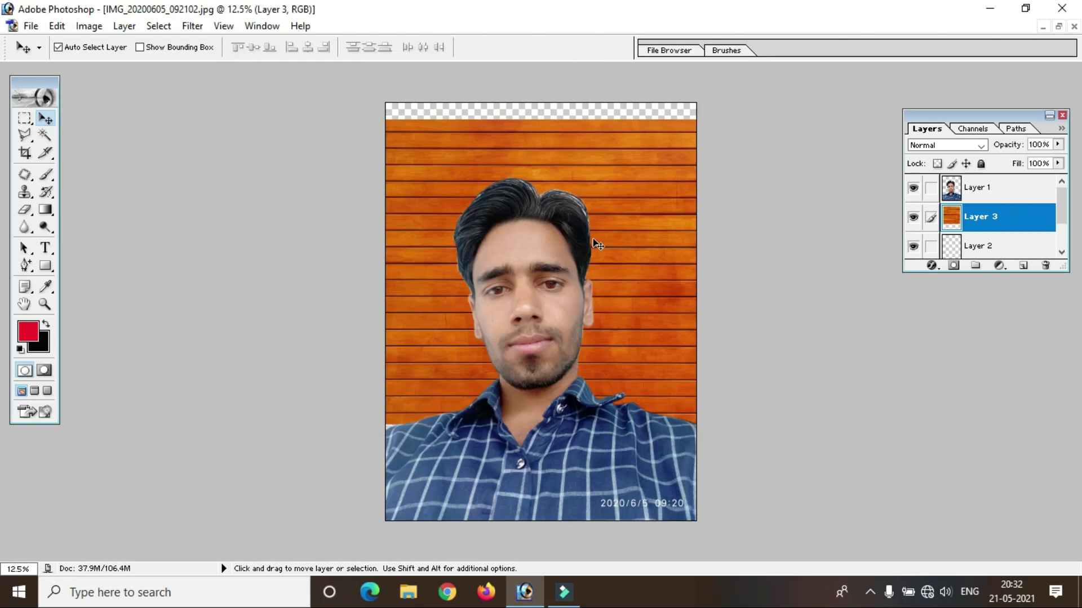
Stretch the wood layer's top edge up to the canvas top and apply the transform
key(ctrl+t)
drag(591, 118, 591, 104)
key(Return)
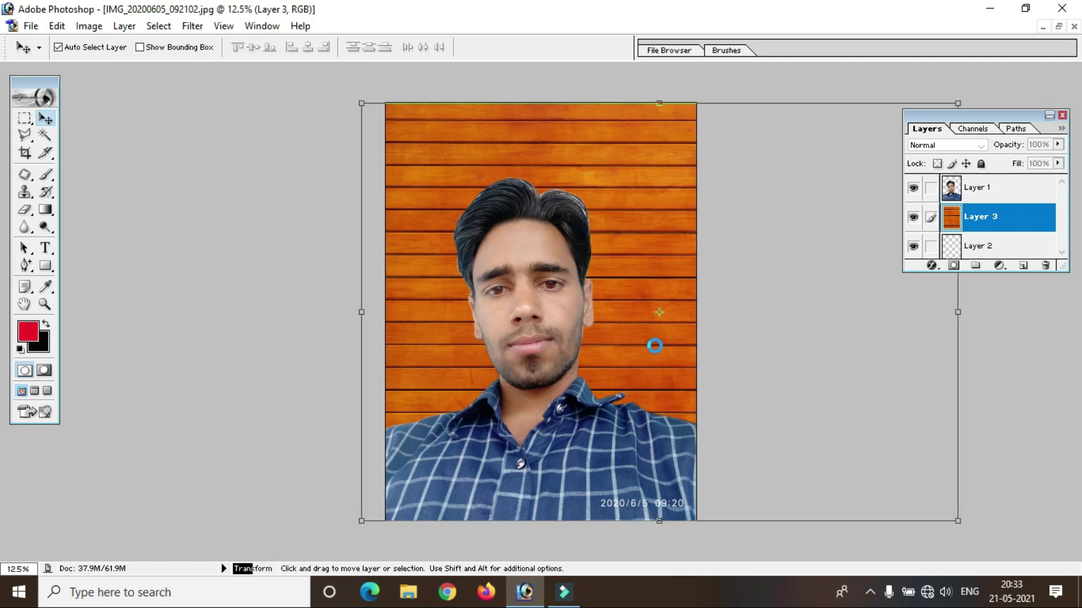